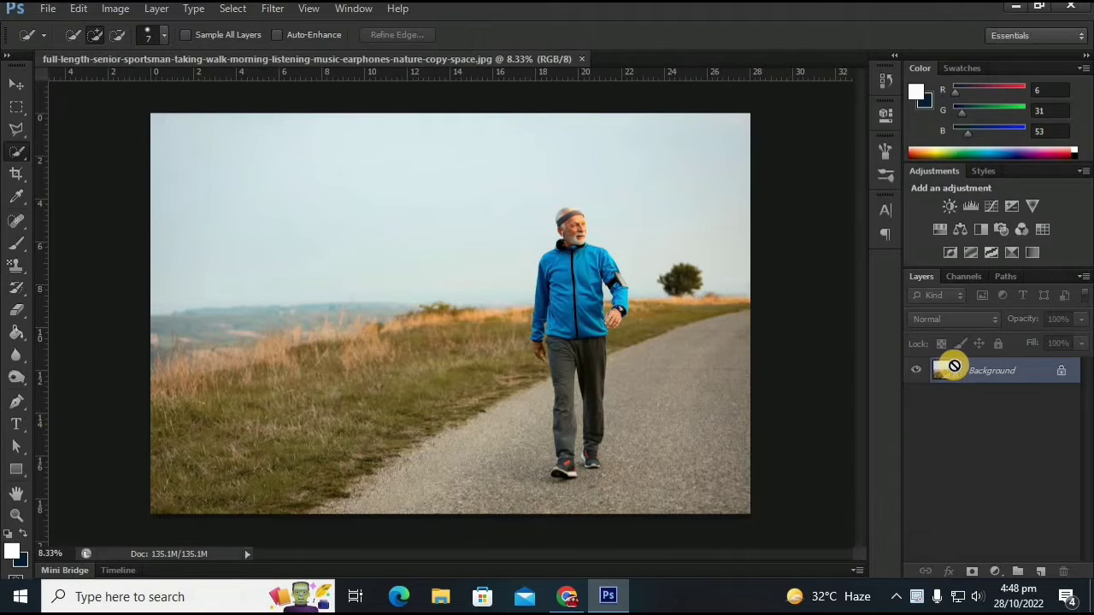
Duplicate the Background twice into Layer 1 and Layer 1 copy, with Layer 1 active.
{"action": "key", "text": "ctrl+j"}
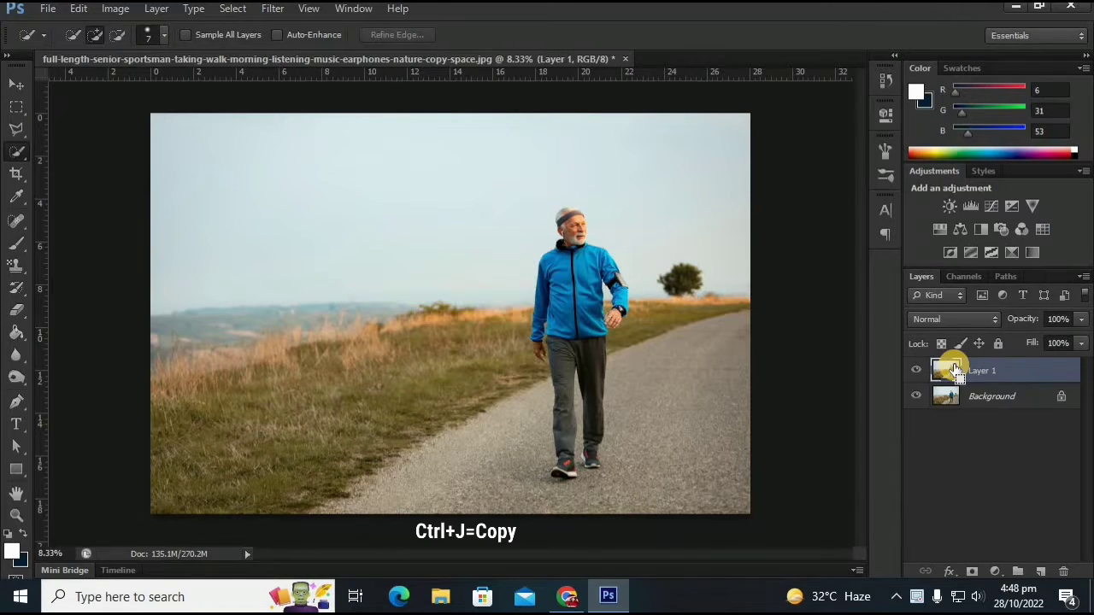
{"action": "key", "text": "ctrl+j"}
{"action": "left_click", "coordinate": [946, 395]}
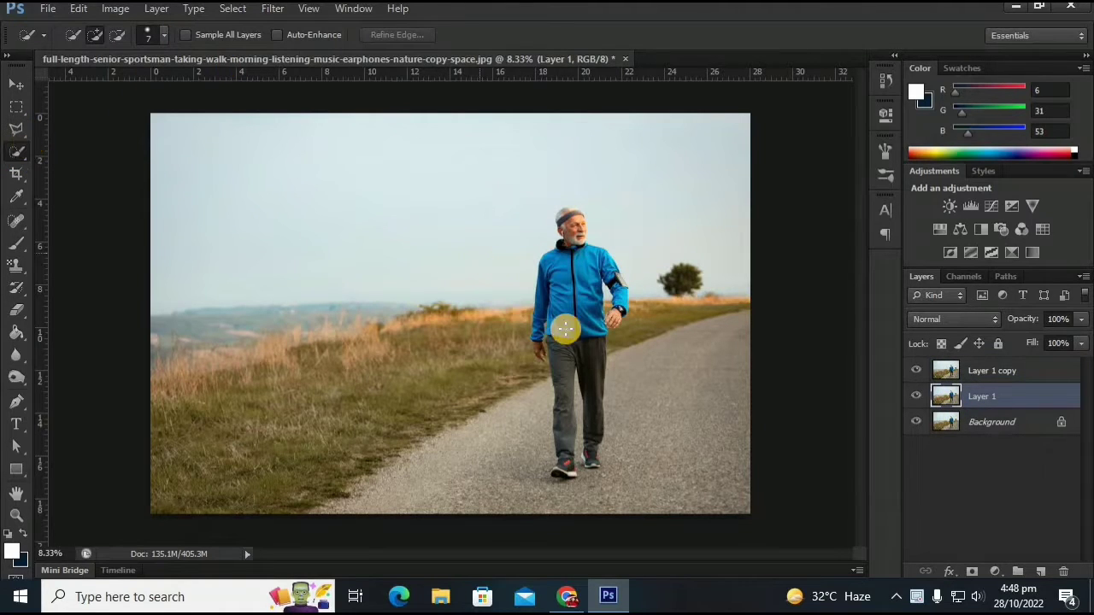
Quick-select the man's blue jacket, arm, side, legs and feet on Layer 1.
{"action": "left_click_drag", "start_coordinate": [564, 322], "coordinate": [621, 296]}
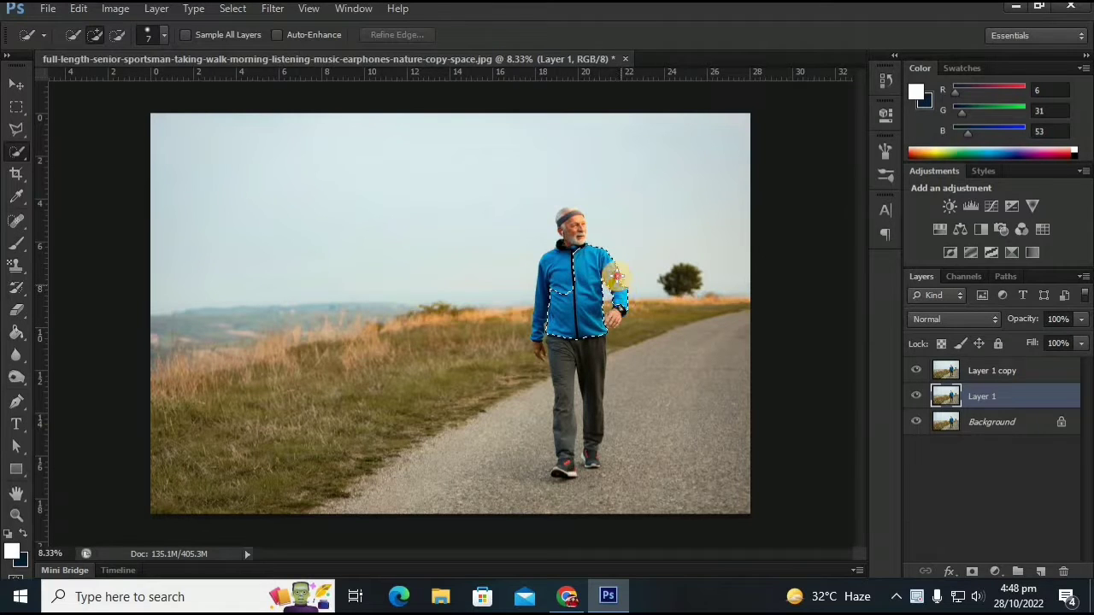
{"action": "mouse_move", "coordinate": [621, 296]}
{"action": "left_mouse_down"}
{"action": "mouse_move", "coordinate": [594, 482]}
{"action": "mouse_move", "coordinate": [547, 465]}
{"action": "mouse_move", "coordinate": [557, 451]}
{"action": "mouse_move", "coordinate": [576, 459]}
{"action": "mouse_move", "coordinate": [581, 404]}
{"action": "mouse_move", "coordinate": [564, 362]}
{"action": "mouse_move", "coordinate": [537, 342]}
{"action": "mouse_move", "coordinate": [536, 352]}
{"action": "mouse_move", "coordinate": [548, 256]}
{"action": "mouse_move", "coordinate": [569, 215]}
{"action": "mouse_move", "coordinate": [577, 242]}
{"action": "mouse_move", "coordinate": [569, 224]}
{"action": "mouse_move", "coordinate": [578, 205]}
{"action": "mouse_move", "coordinate": [561, 233]}
{"action": "mouse_move", "coordinate": [625, 430]}
{"action": "mouse_move", "coordinate": [540, 384]}
{"action": "mouse_move", "coordinate": [601, 452]}
{"action": "mouse_move", "coordinate": [567, 385]}
{"action": "mouse_move", "coordinate": [602, 438]}
{"action": "mouse_move", "coordinate": [616, 342]}
{"action": "mouse_move", "coordinate": [647, 367]}
{"action": "mouse_move", "coordinate": [564, 353]}
{"action": "left_mouse_up"}
{"action": "left_click", "coordinate": [588, 453]}
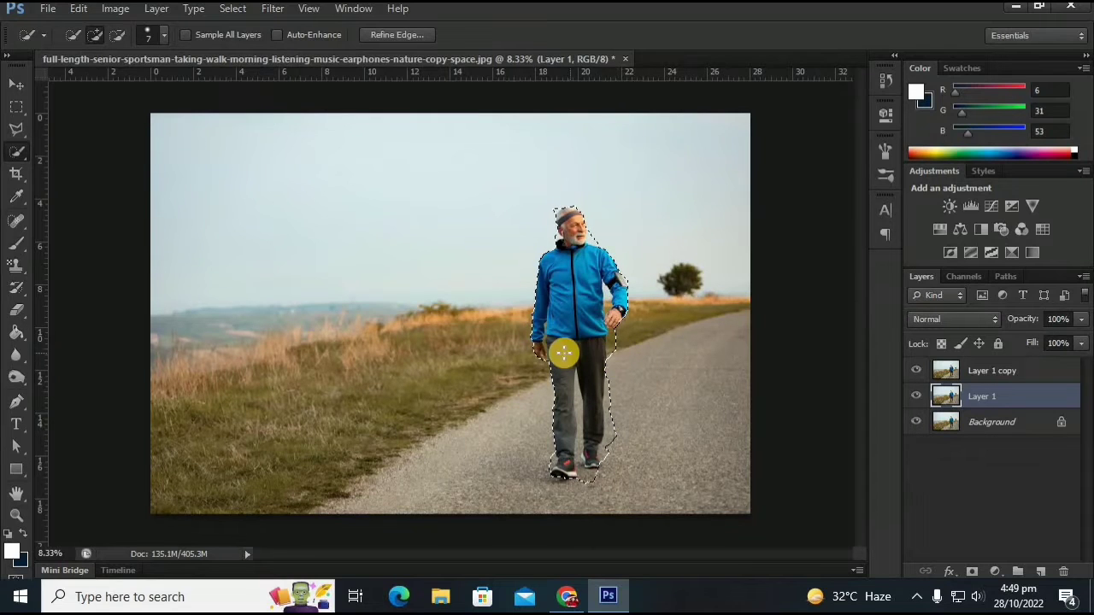
Content-Aware fill the man's selection on Layer 1 to erase him.
{"action": "right_click", "coordinate": [564, 353]}
{"action": "left_click", "coordinate": [637, 272]}
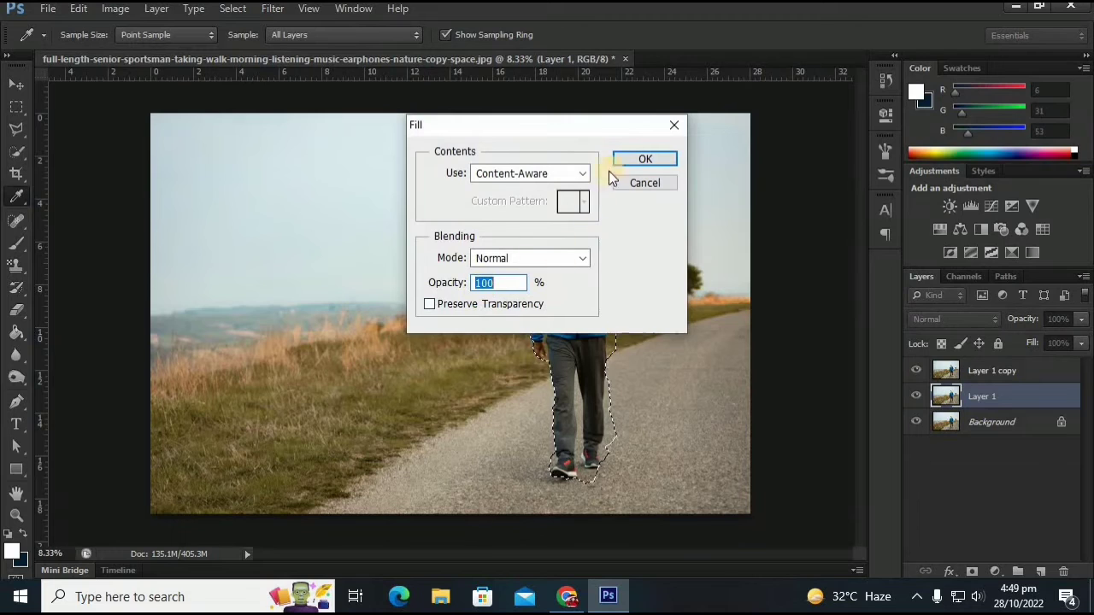
{"action": "left_click", "coordinate": [642, 158]}
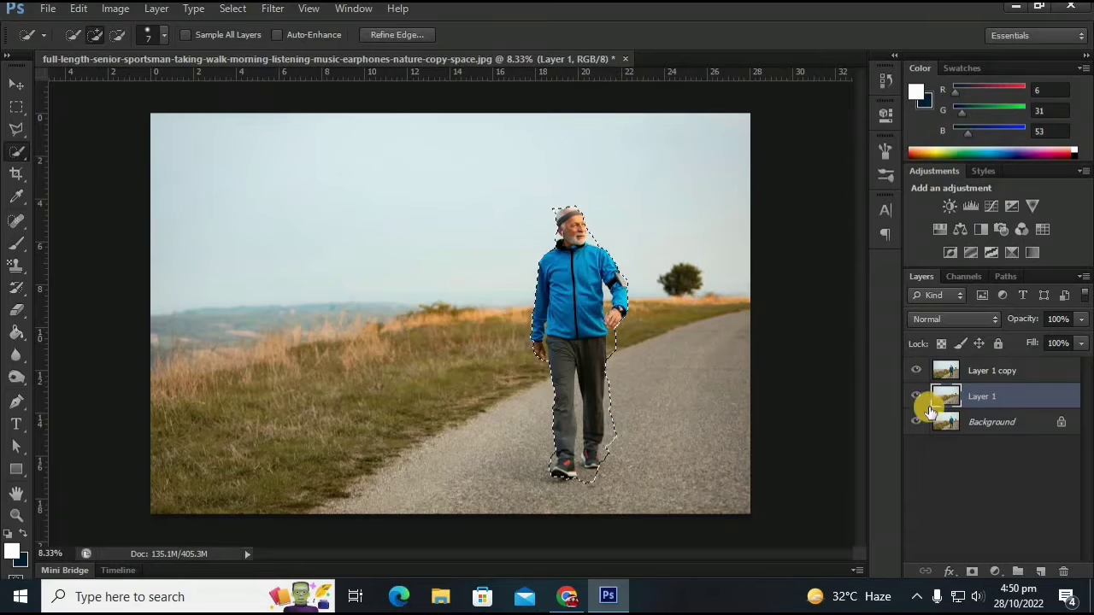
Hide and reshow Layer 1 copy to check the fill, then deselect.
{"action": "left_click", "coordinate": [916, 376]}
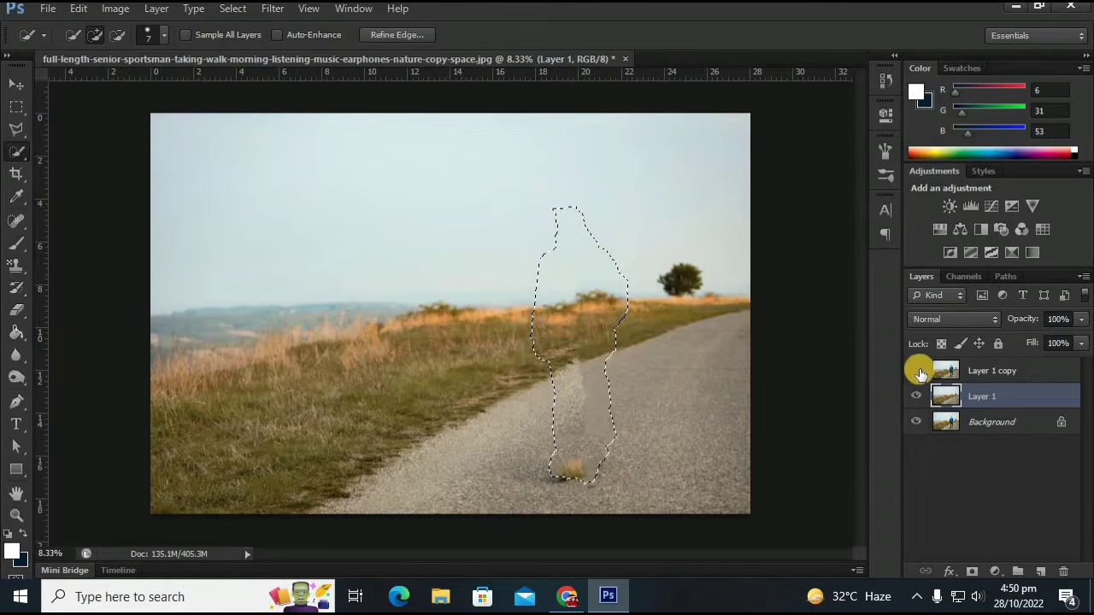
{"action": "left_click", "coordinate": [917, 372]}
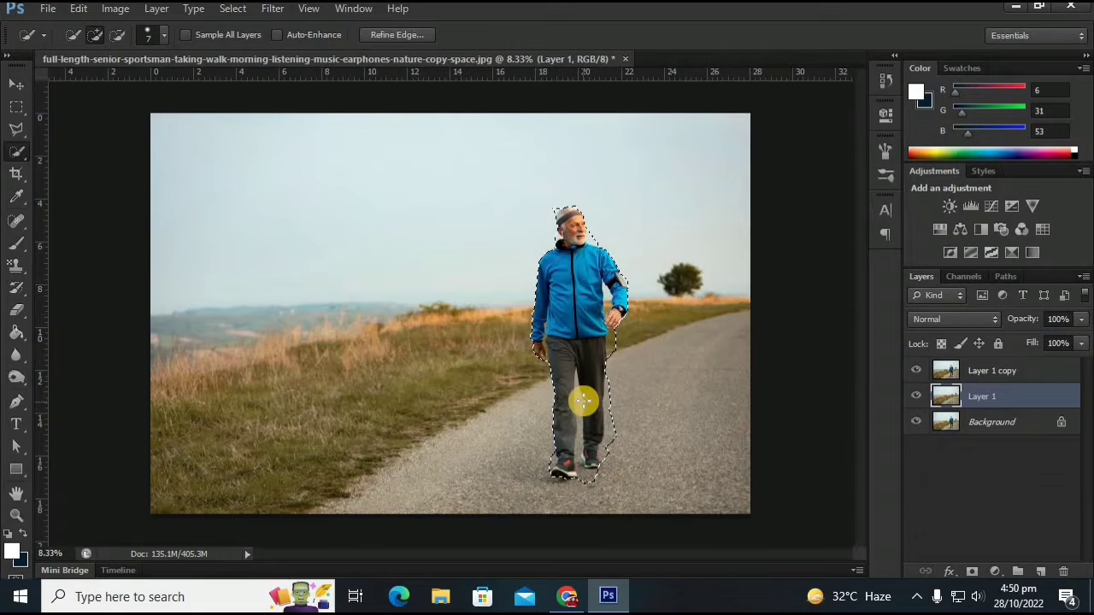
{"action": "key", "text": "ctrl+d"}
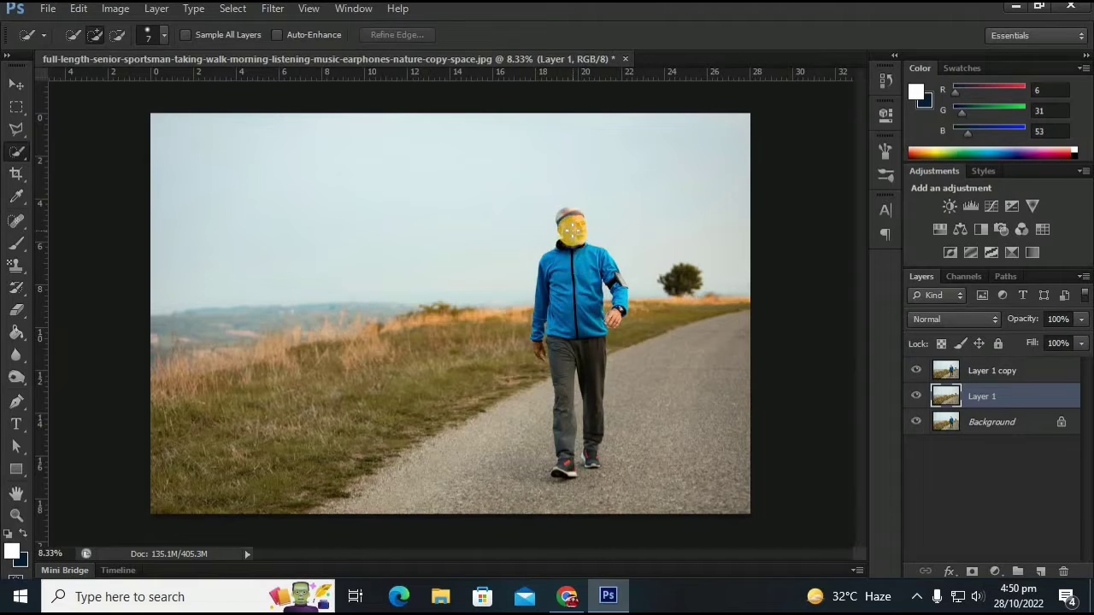
On Layer 1 copy, quick-select the man's jacket, head, hip, legs and shoes.
{"action": "left_click", "coordinate": [950, 371]}
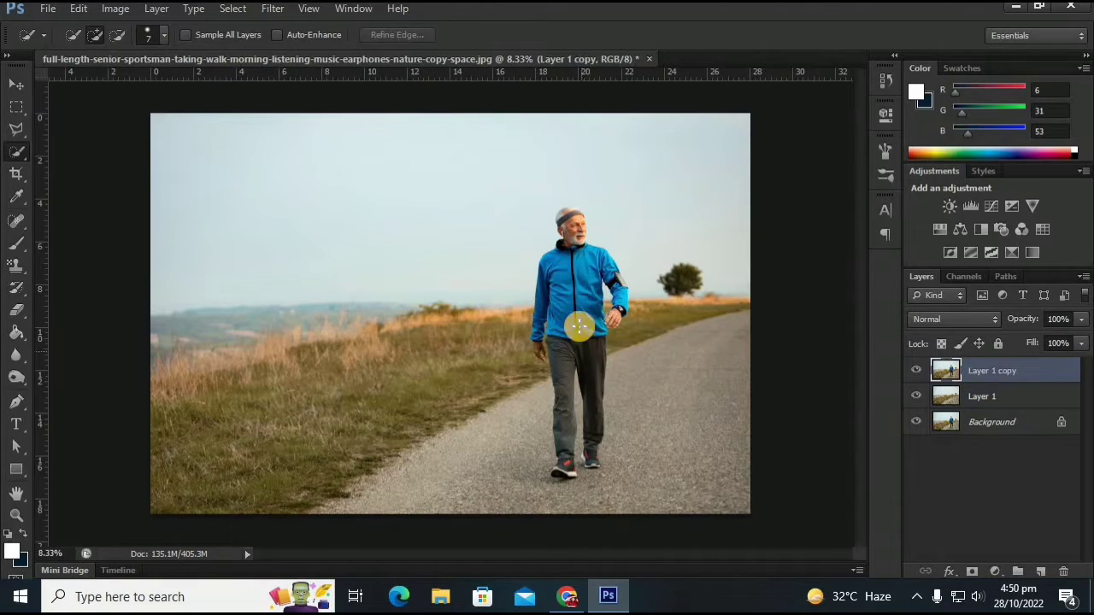
{"action": "left_click_drag", "start_coordinate": [580, 326], "coordinate": [574, 210]}
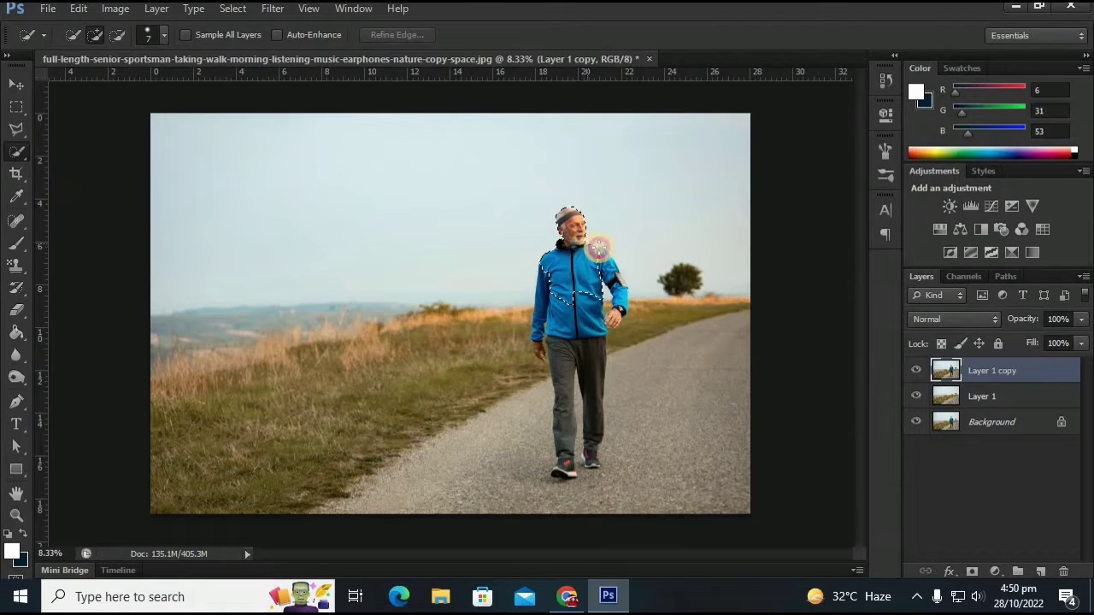
{"action": "mouse_move", "coordinate": [577, 229]}
{"action": "left_mouse_down"}
{"action": "mouse_move", "coordinate": [629, 301]}
{"action": "mouse_move", "coordinate": [606, 317]}
{"action": "mouse_move", "coordinate": [593, 350]}
{"action": "mouse_move", "coordinate": [595, 464]}
{"action": "mouse_move", "coordinate": [593, 383]}
{"action": "mouse_move", "coordinate": [565, 342]}
{"action": "mouse_move", "coordinate": [564, 427]}
{"action": "mouse_move", "coordinate": [579, 333]}
{"action": "mouse_move", "coordinate": [570, 464]}
{"action": "mouse_move", "coordinate": [561, 366]}
{"action": "left_mouse_up"}
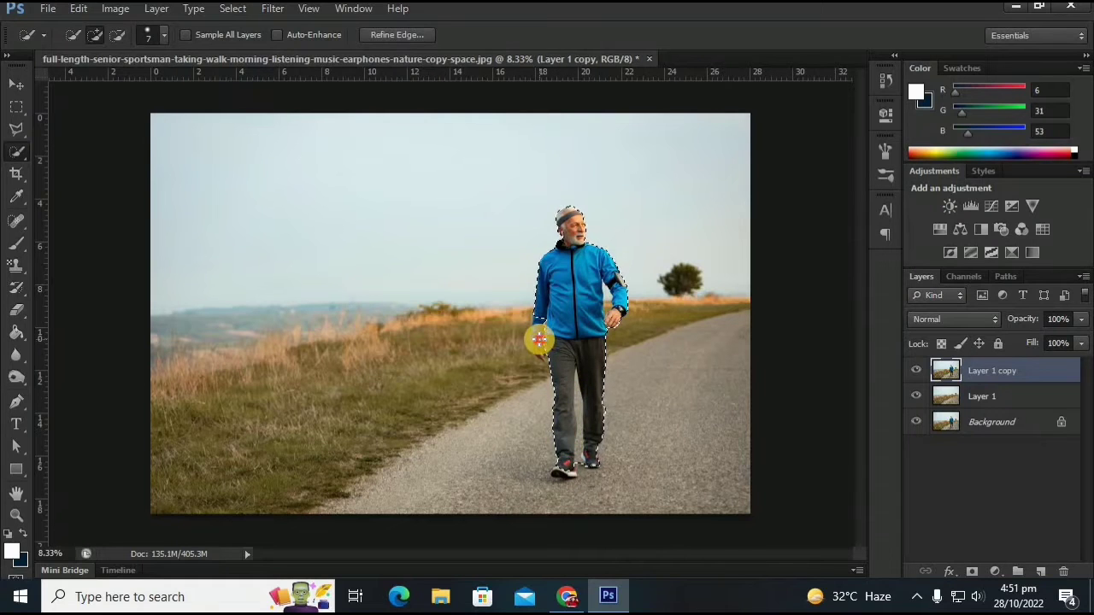
{"action": "left_click_drag", "start_coordinate": [540, 359], "coordinate": [539, 356]}
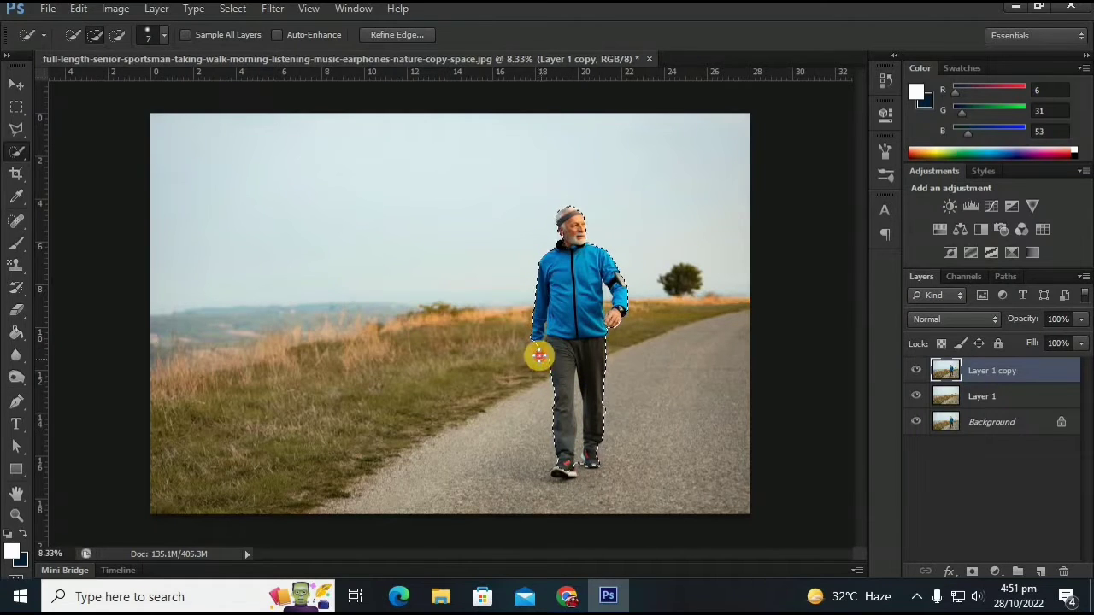
{"action": "left_click", "coordinate": [557, 386]}
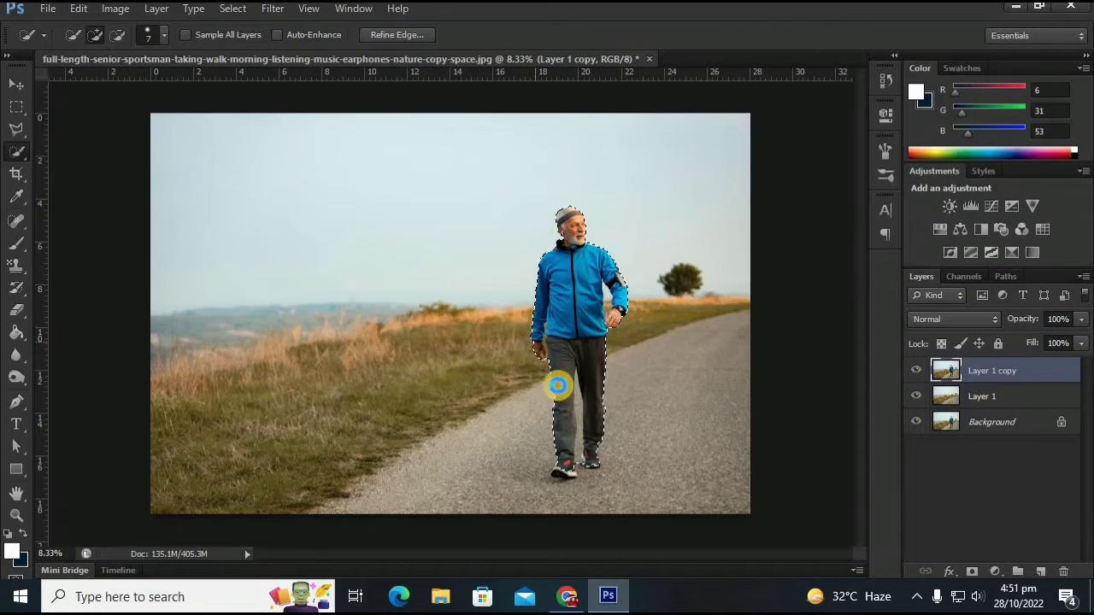
{"action": "left_click_drag", "start_coordinate": [553, 363], "coordinate": [564, 471]}
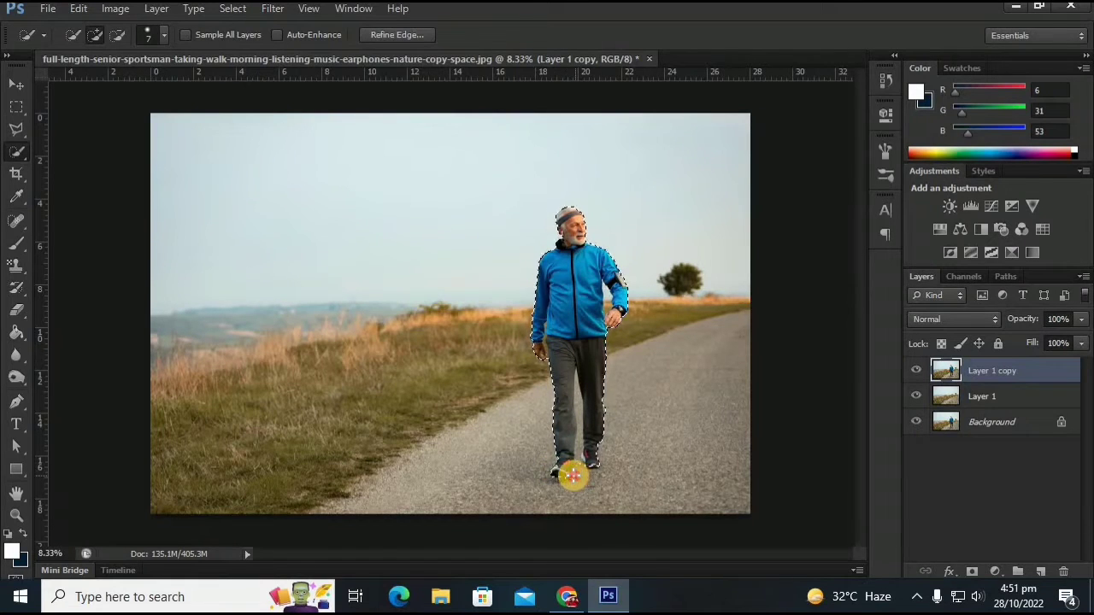
{"action": "left_click_drag", "start_coordinate": [569, 479], "coordinate": [574, 468]}
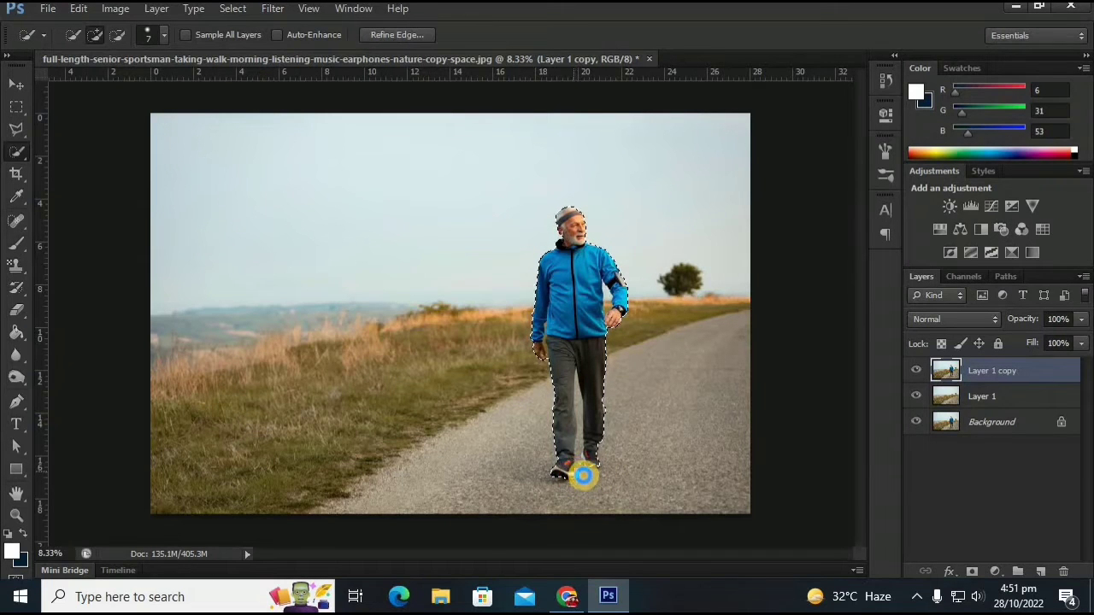
Subtract the stray road areas near the shoes and bottom edge from the selection.
{"action": "key", "text": "alt"}
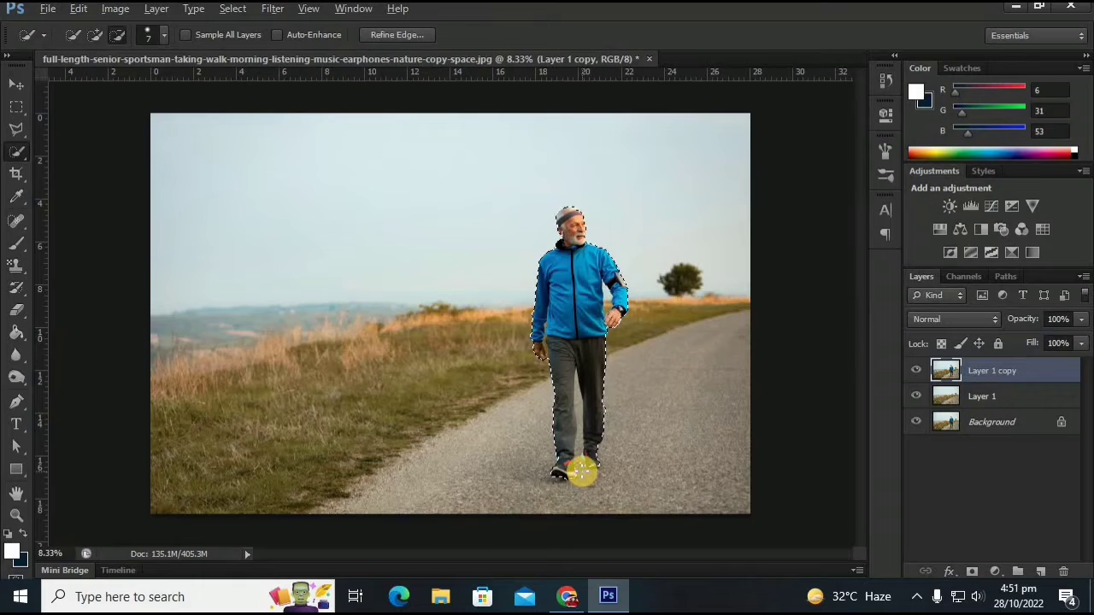
{"action": "left_click_drag", "start_coordinate": [580, 467], "coordinate": [578, 404]}
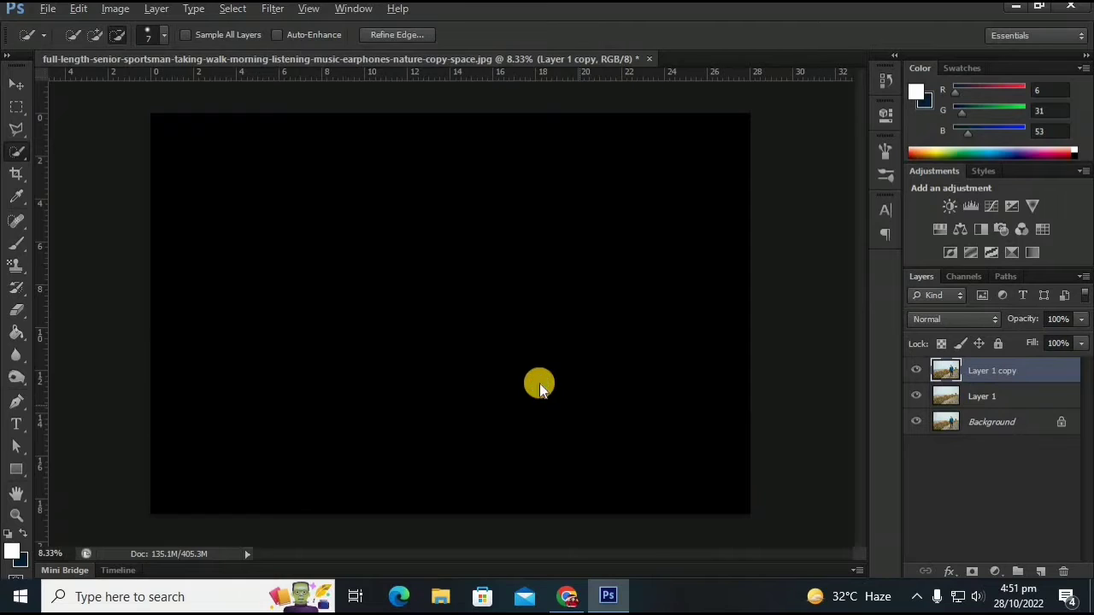
{"action": "left_click_drag", "start_coordinate": [579, 404], "coordinate": [538, 382]}
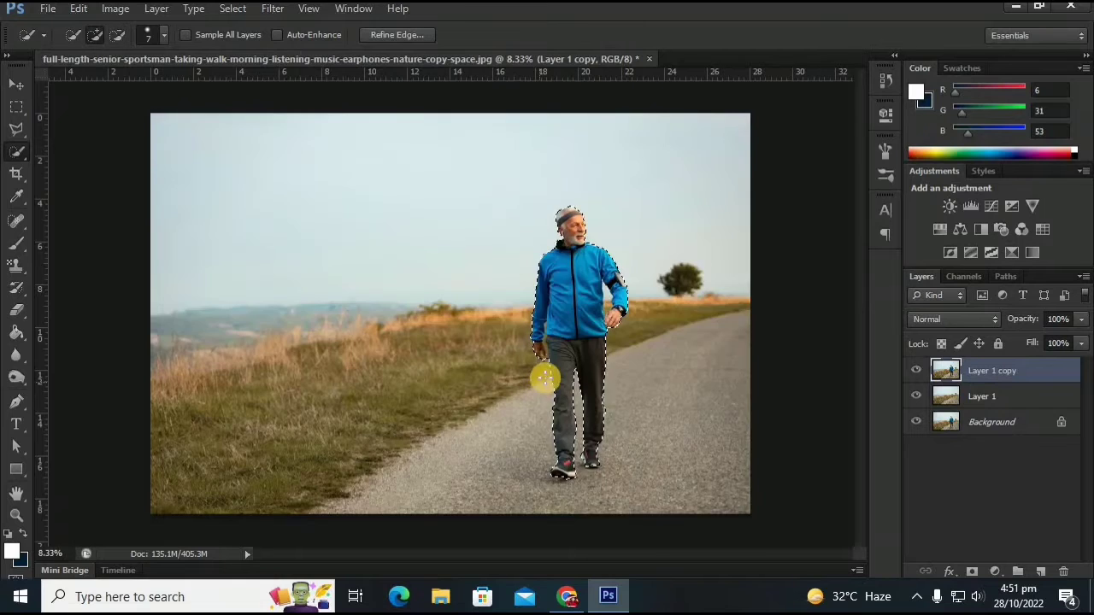
Zoom in on the man's lowered hand and refine the selection edge along it.
{"action": "key", "text": "z"}
{"action": "left_click", "coordinate": [542, 349]}
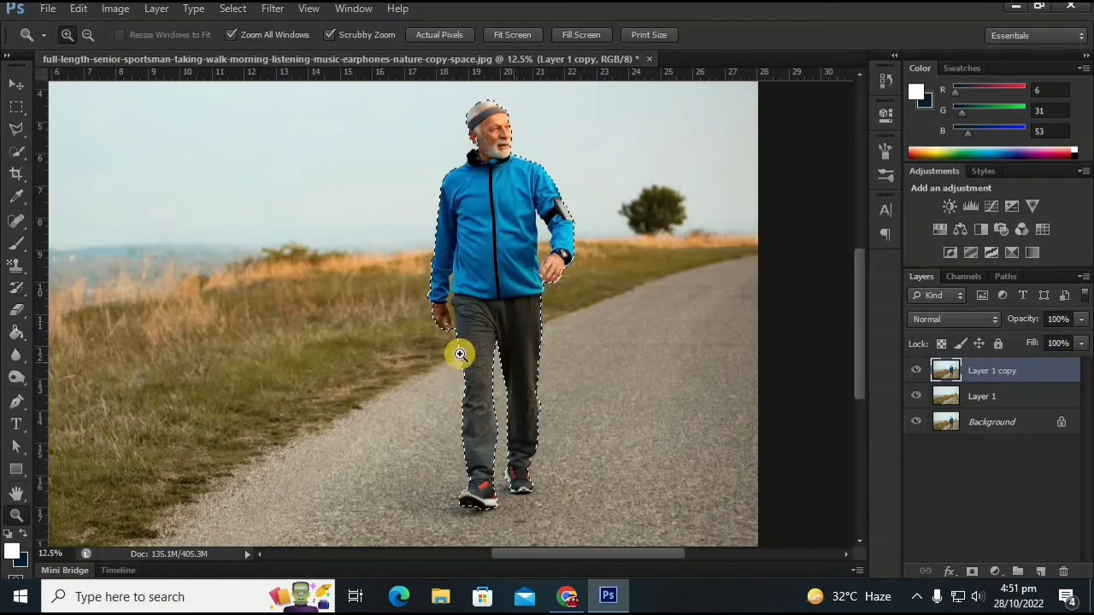
{"action": "left_click", "coordinate": [429, 309]}
{"action": "left_click", "coordinate": [476, 334]}
{"action": "left_click", "coordinate": [476, 345]}
{"action": "left_click", "coordinate": [482, 348]}
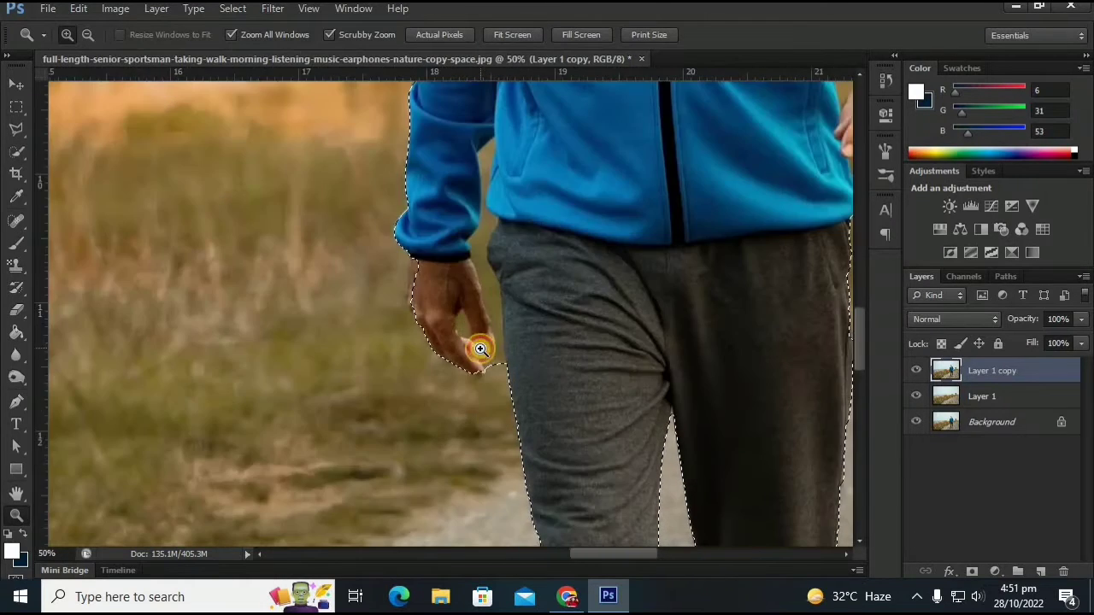
{"action": "left_click", "coordinate": [481, 349]}
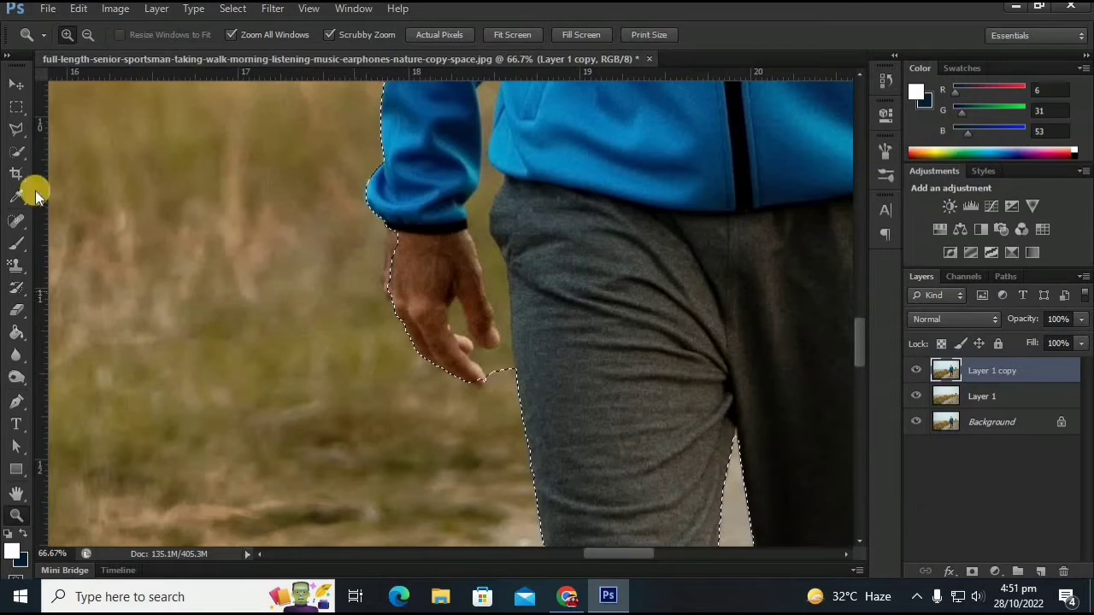
{"action": "left_click", "coordinate": [12, 152]}
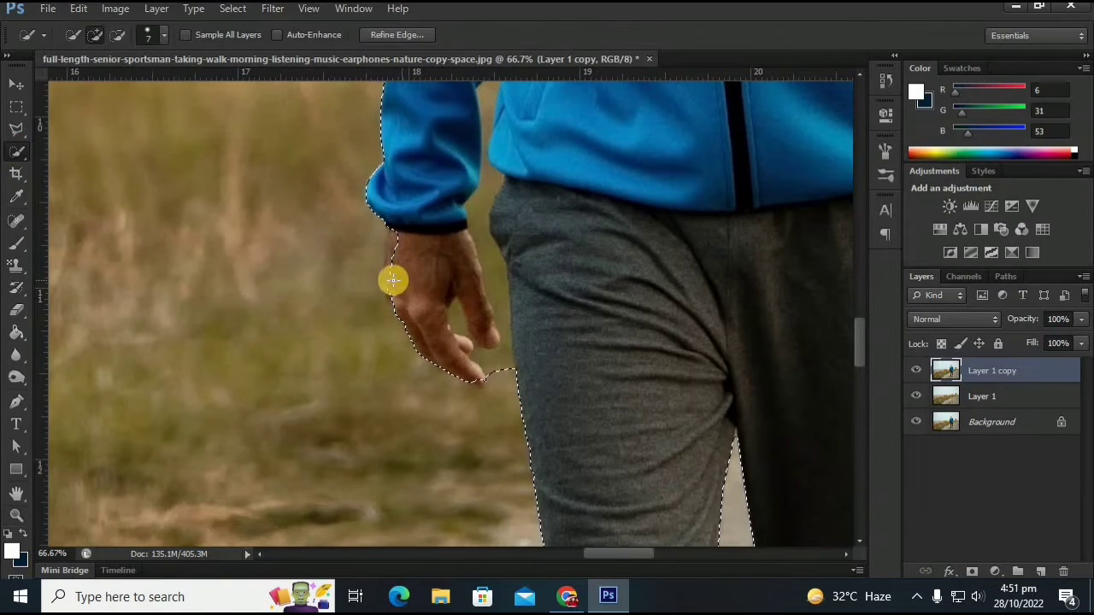
{"action": "left_click_drag", "start_coordinate": [386, 273], "coordinate": [389, 257]}
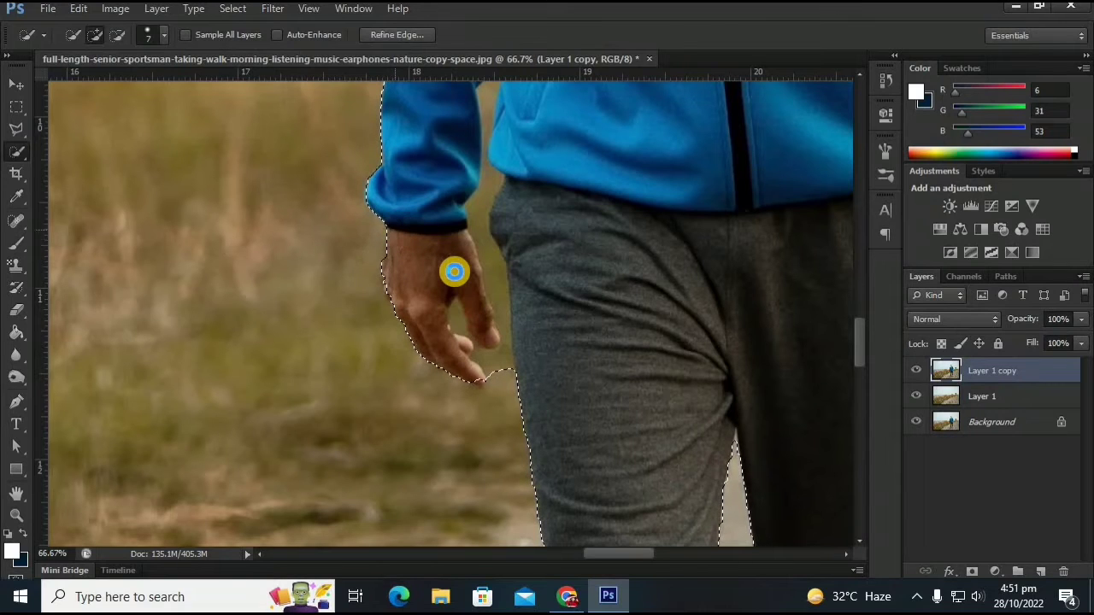
{"action": "mouse_move", "coordinate": [453, 273]}
{"action": "left_mouse_down"}
{"action": "mouse_move", "coordinate": [504, 379]}
{"action": "mouse_move", "coordinate": [493, 384]}
{"action": "left_mouse_up"}
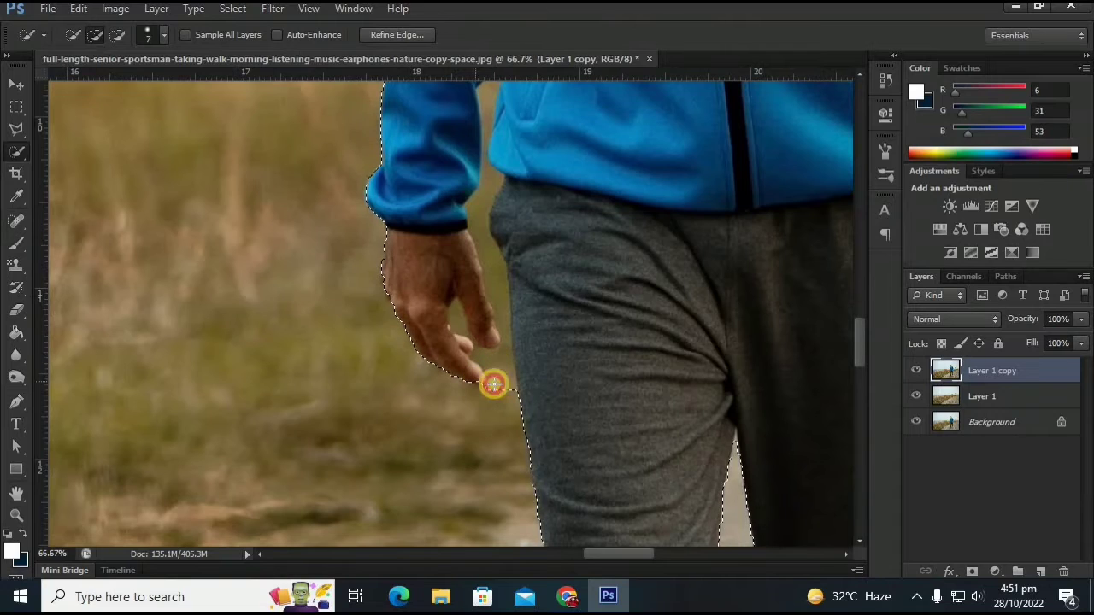
Subtract the background beside the fingertips and between hand and trousers.
{"action": "key", "text": "alt"}
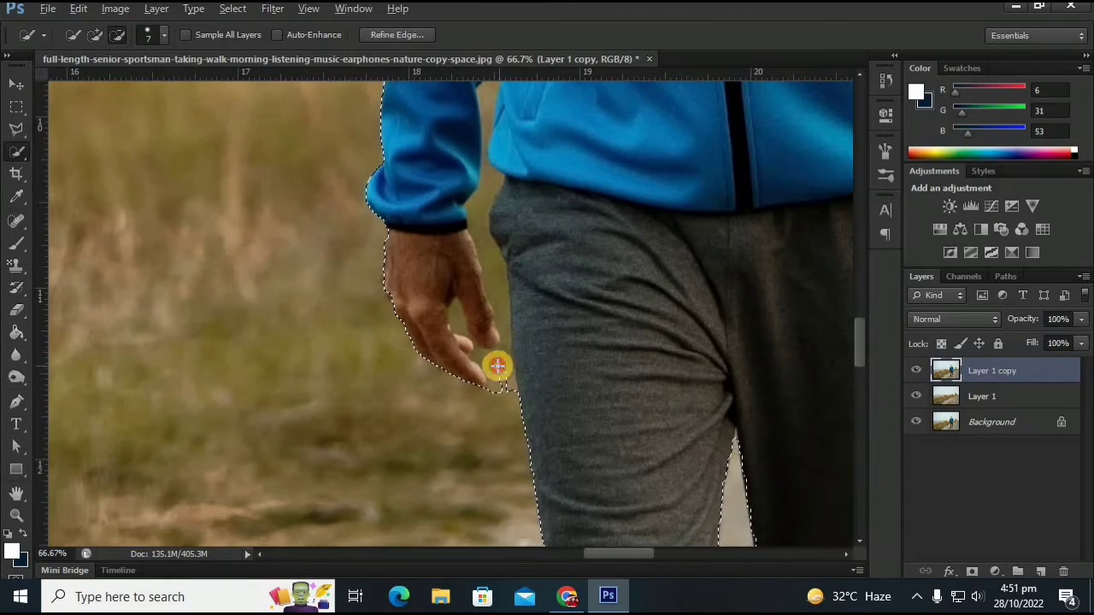
{"action": "left_click", "coordinate": [491, 369]}
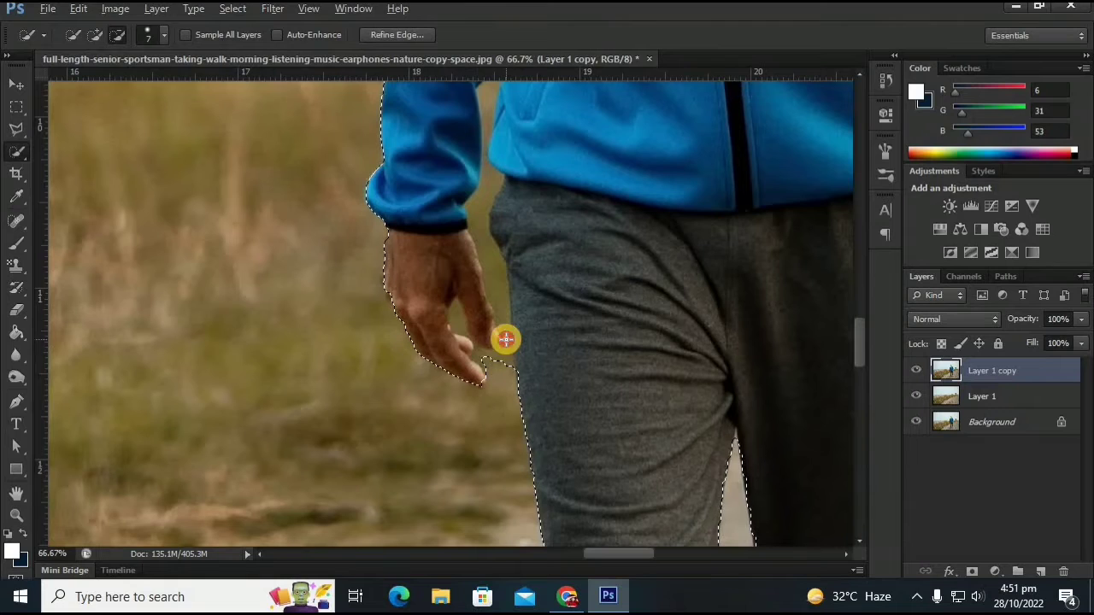
{"action": "mouse_move", "coordinate": [508, 322]}
{"action": "left_mouse_down"}
{"action": "mouse_move", "coordinate": [481, 240]}
{"action": "mouse_move", "coordinate": [486, 193]}
{"action": "mouse_move", "coordinate": [488, 340]}
{"action": "mouse_move", "coordinate": [491, 250]}
{"action": "left_mouse_up"}
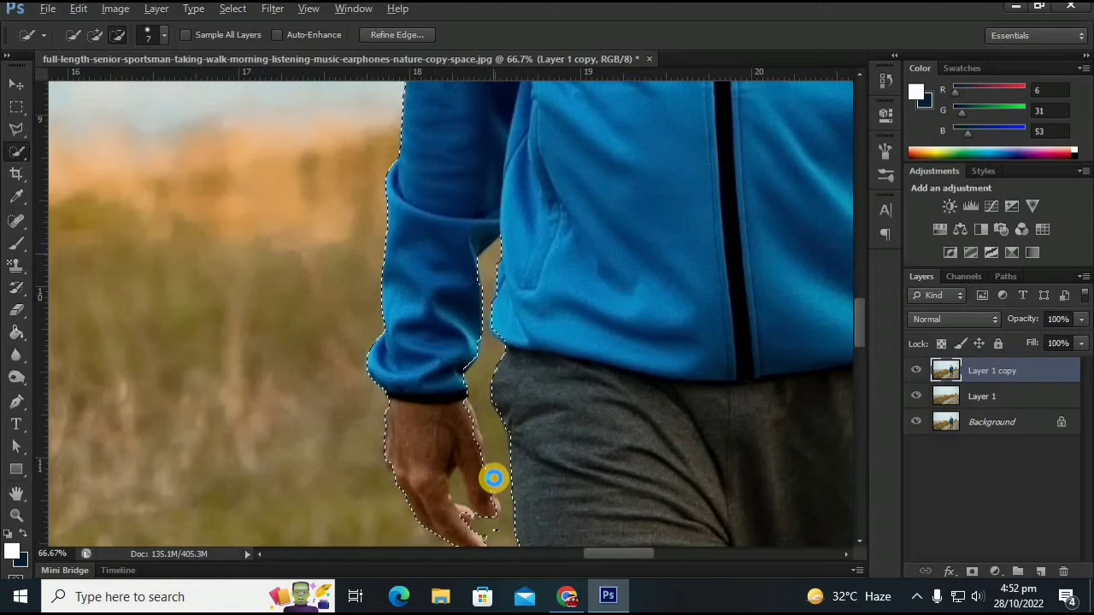
Trim the hand's right edge, add the wrist back and refine around the fingers.
{"action": "left_click_drag", "start_coordinate": [481, 444], "coordinate": [481, 422]}
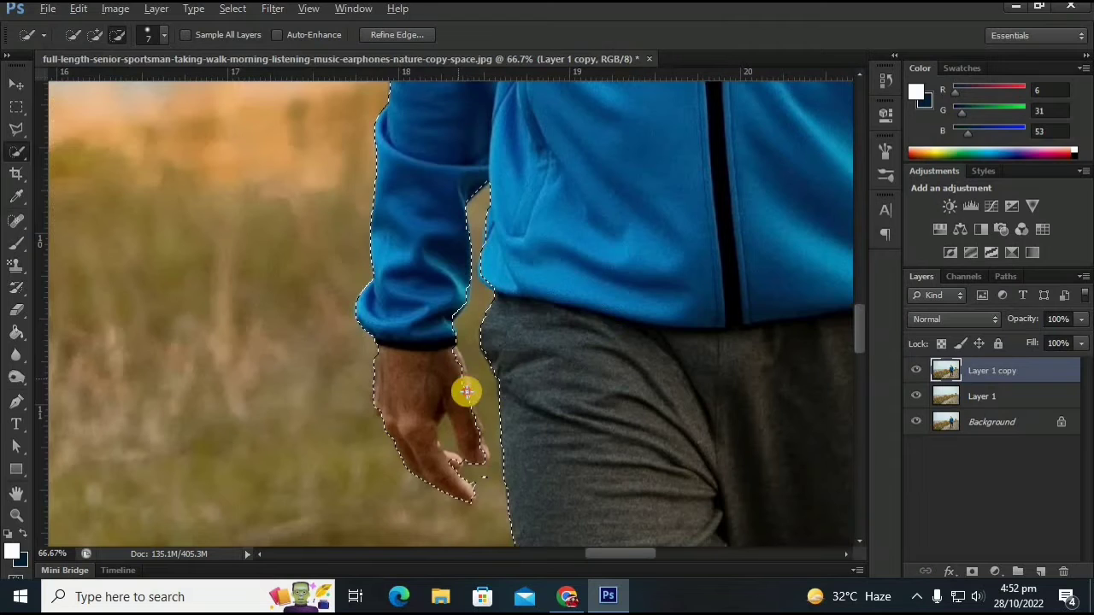
{"action": "mouse_move", "coordinate": [471, 412]}
{"action": "left_mouse_down"}
{"action": "mouse_move", "coordinate": [481, 453]}
{"action": "mouse_move", "coordinate": [471, 411]}
{"action": "left_mouse_up"}
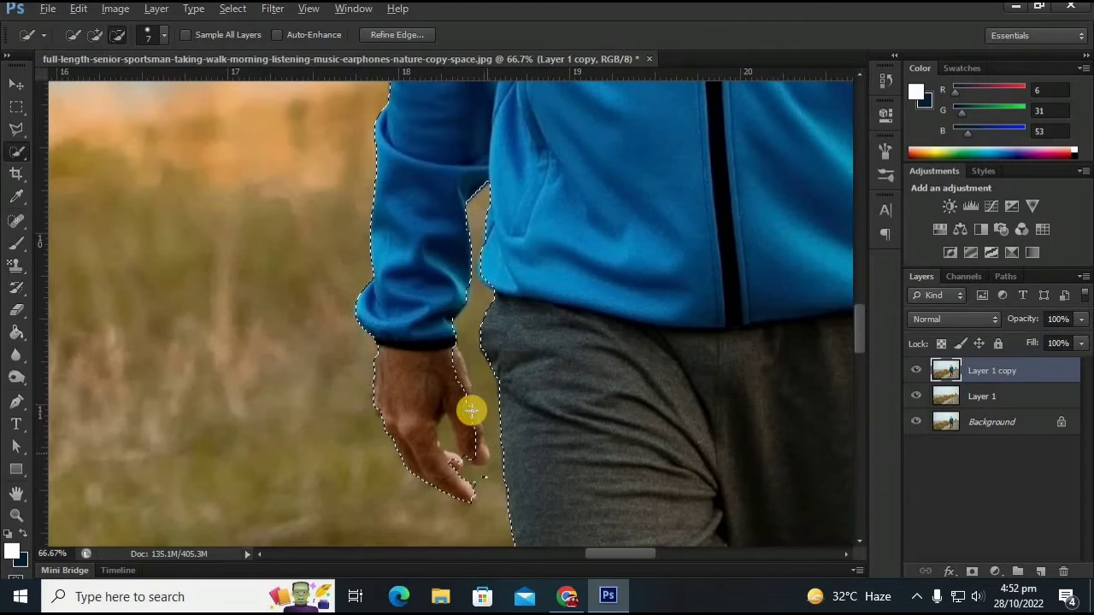
{"action": "left_click", "coordinate": [455, 362], "text": "alt"}
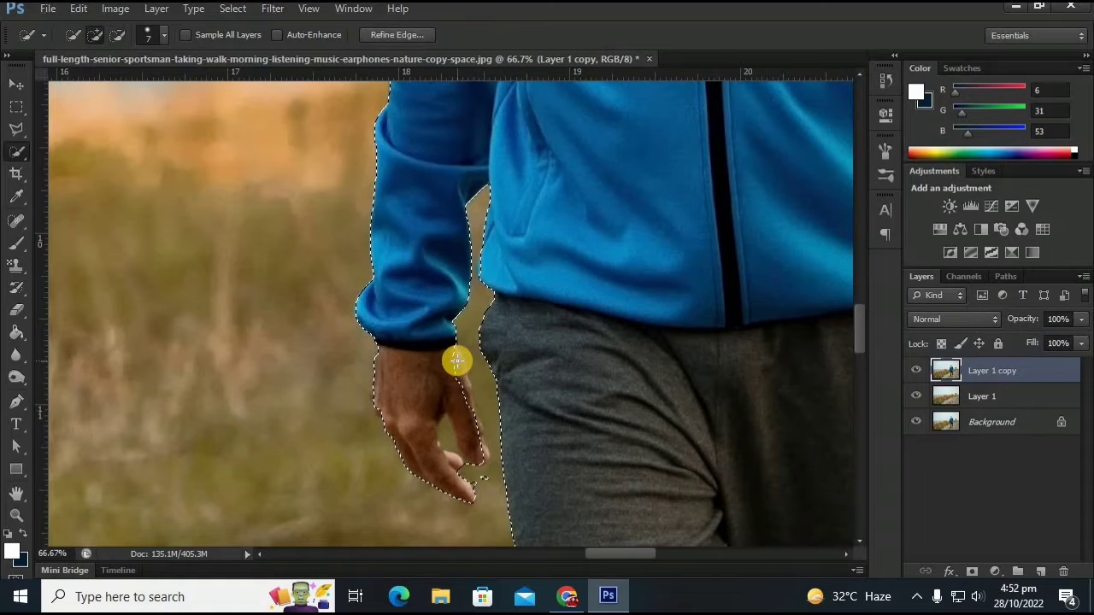
{"action": "mouse_move", "coordinate": [457, 363]}
{"action": "left_mouse_down"}
{"action": "mouse_move", "coordinate": [456, 379]}
{"action": "mouse_move", "coordinate": [454, 354]}
{"action": "mouse_move", "coordinate": [484, 463]}
{"action": "mouse_move", "coordinate": [457, 459]}
{"action": "mouse_move", "coordinate": [489, 485]}
{"action": "mouse_move", "coordinate": [447, 439]}
{"action": "left_mouse_up"}
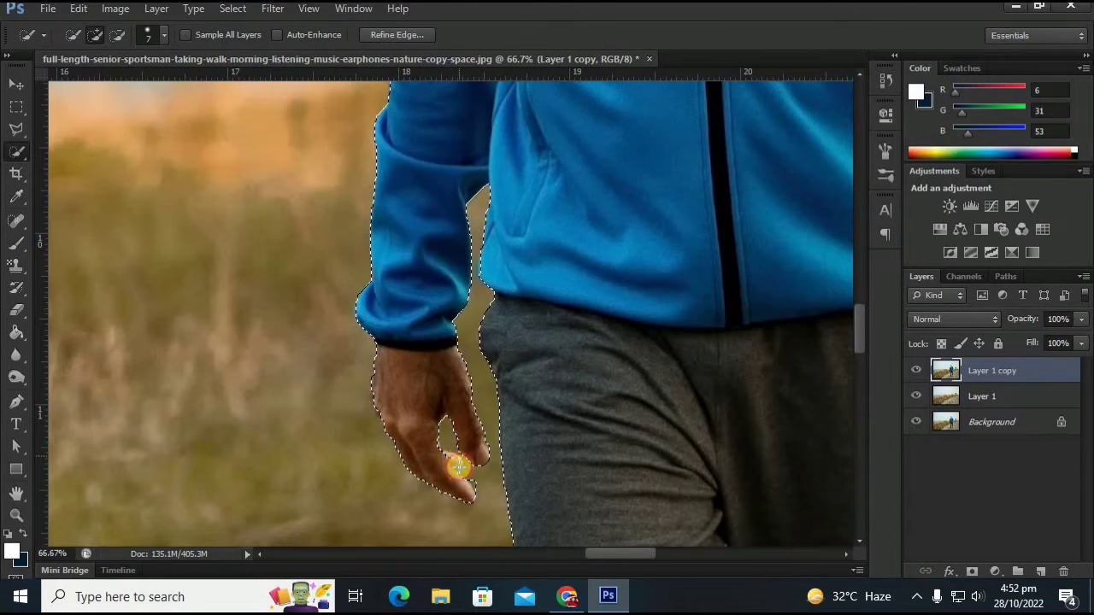
{"action": "left_click", "coordinate": [477, 485]}
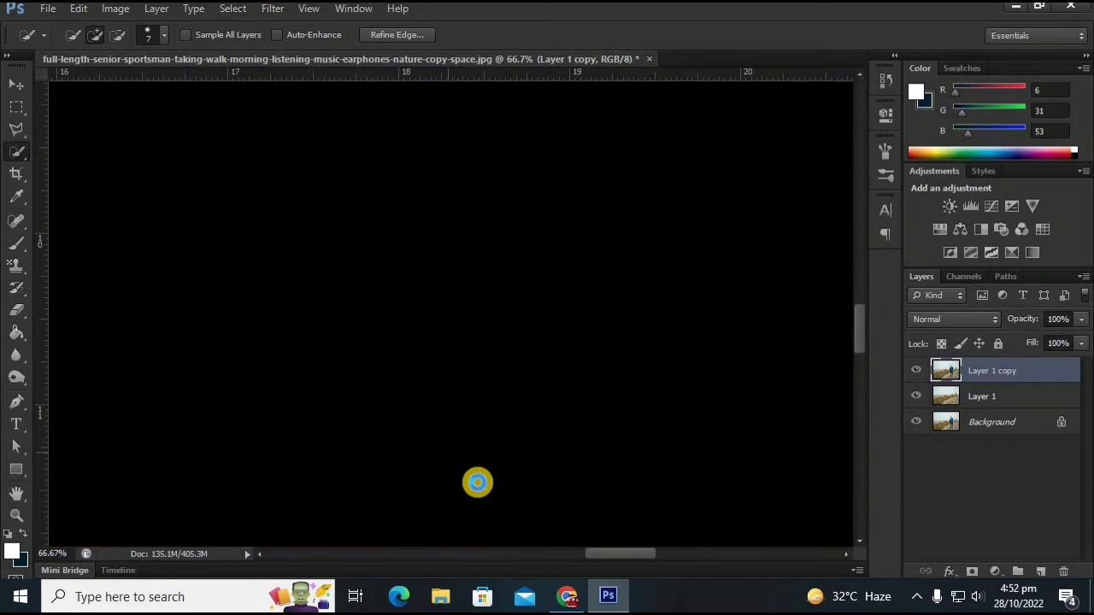
Pan to the watch hand and remove the background gap between jacket and arm.
{"action": "key", "text": "alt"}
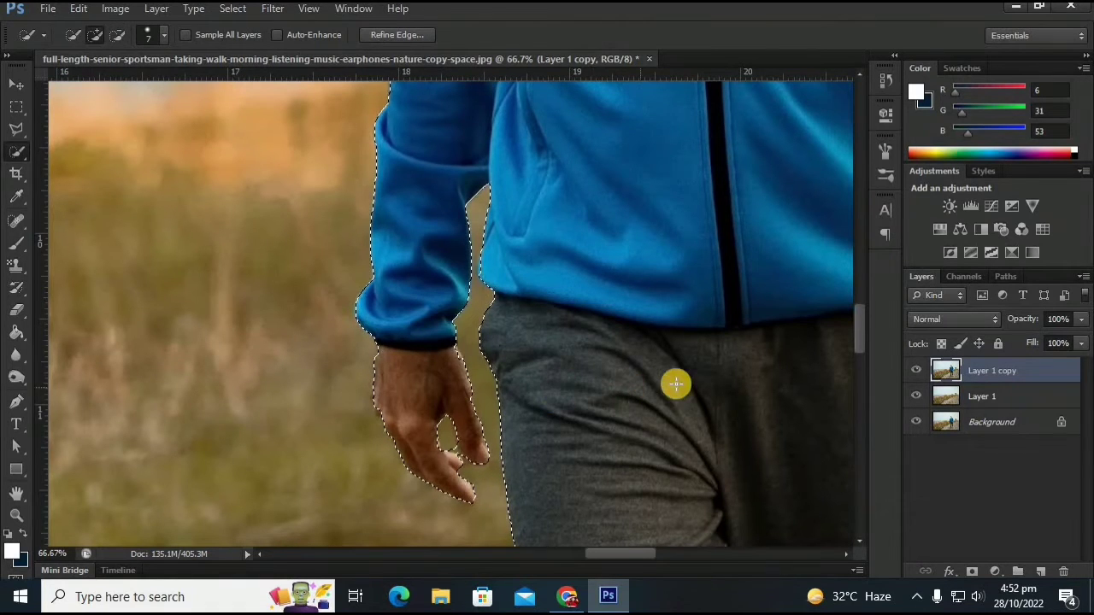
{"action": "left_click_drag", "start_coordinate": [694, 393], "coordinate": [447, 406]}
{"action": "mouse_move", "coordinate": [677, 269]}
{"action": "left_mouse_down"}
{"action": "mouse_move", "coordinate": [676, 299]}
{"action": "mouse_move", "coordinate": [613, 444]}
{"action": "left_mouse_up"}
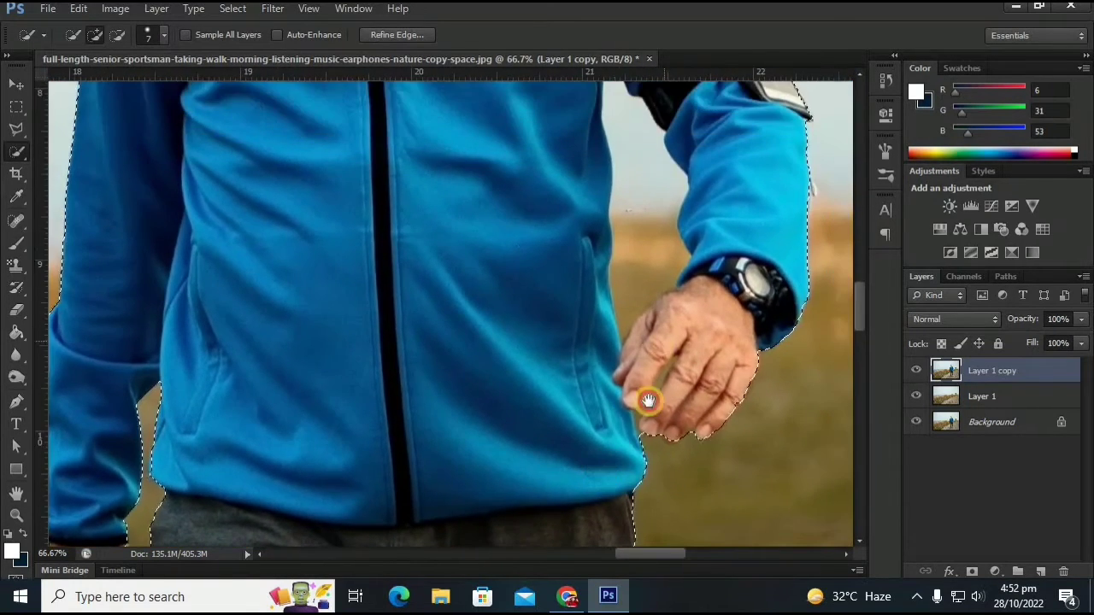
{"action": "left_click_drag", "start_coordinate": [647, 395], "coordinate": [645, 420]}
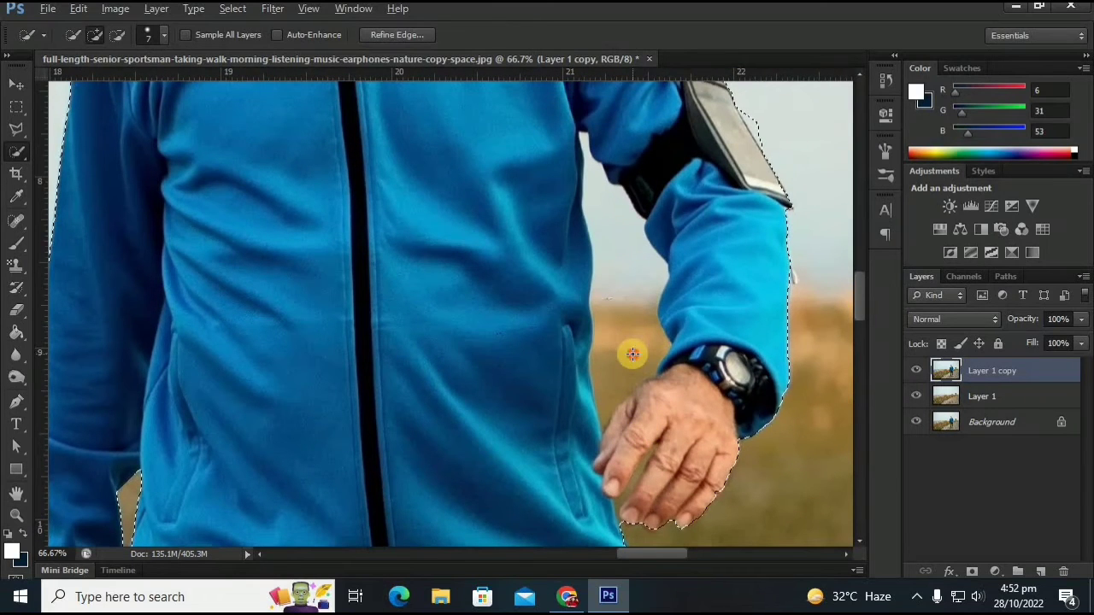
{"action": "left_click_drag", "start_coordinate": [633, 353], "coordinate": [638, 366]}
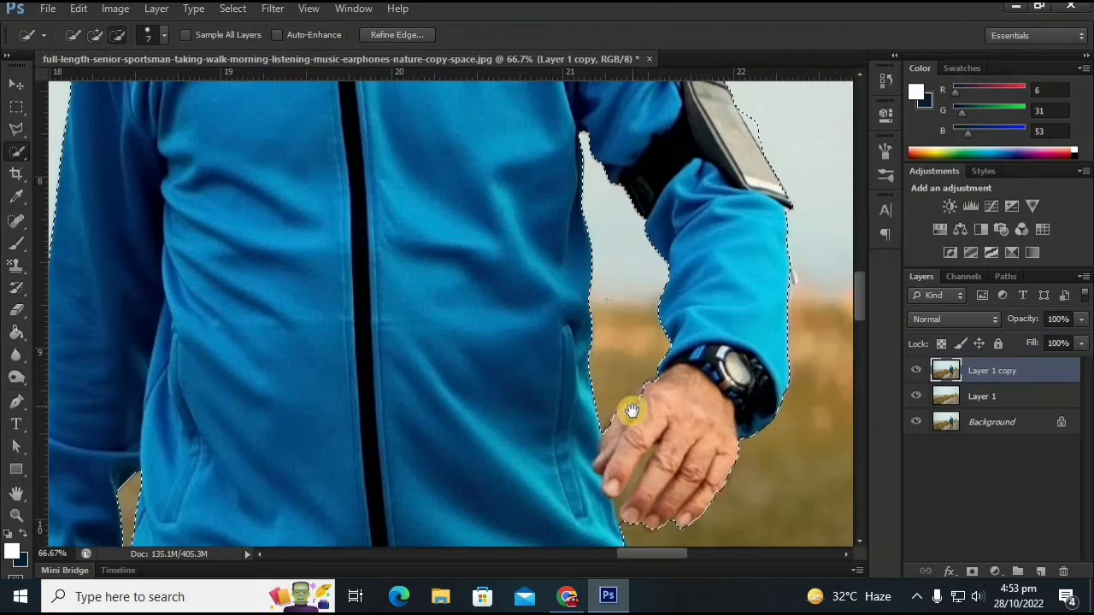
{"action": "left_click_drag", "start_coordinate": [630, 408], "coordinate": [645, 366]}
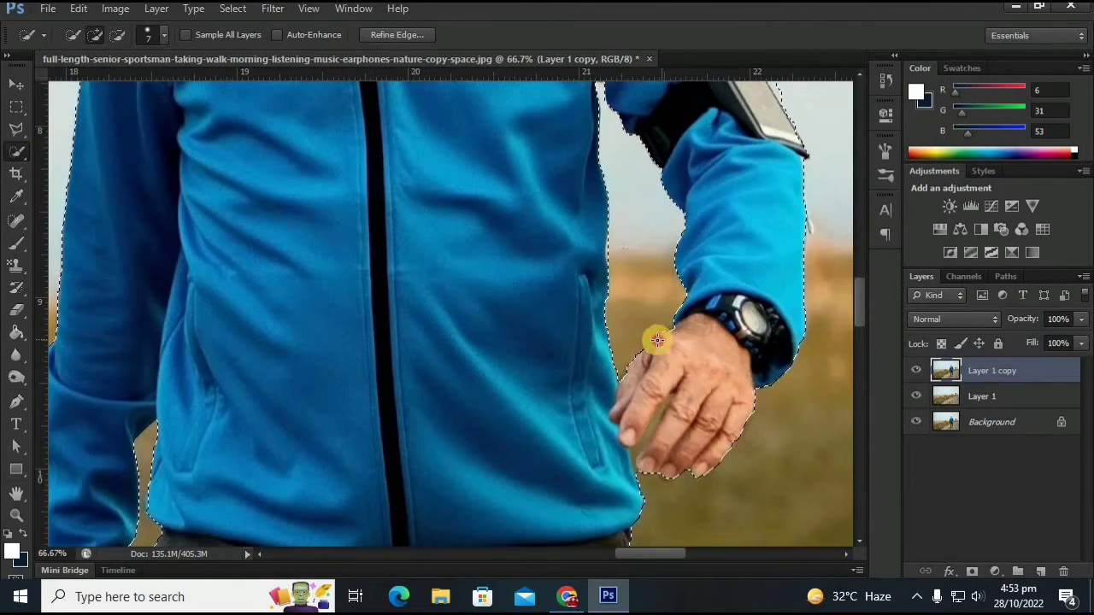
Subtract the background beside the watch hand's fingers and along its lower edge.
{"action": "scroll", "coordinate": [652, 368], "scroll_direction": "down", "scroll_amount": 2}
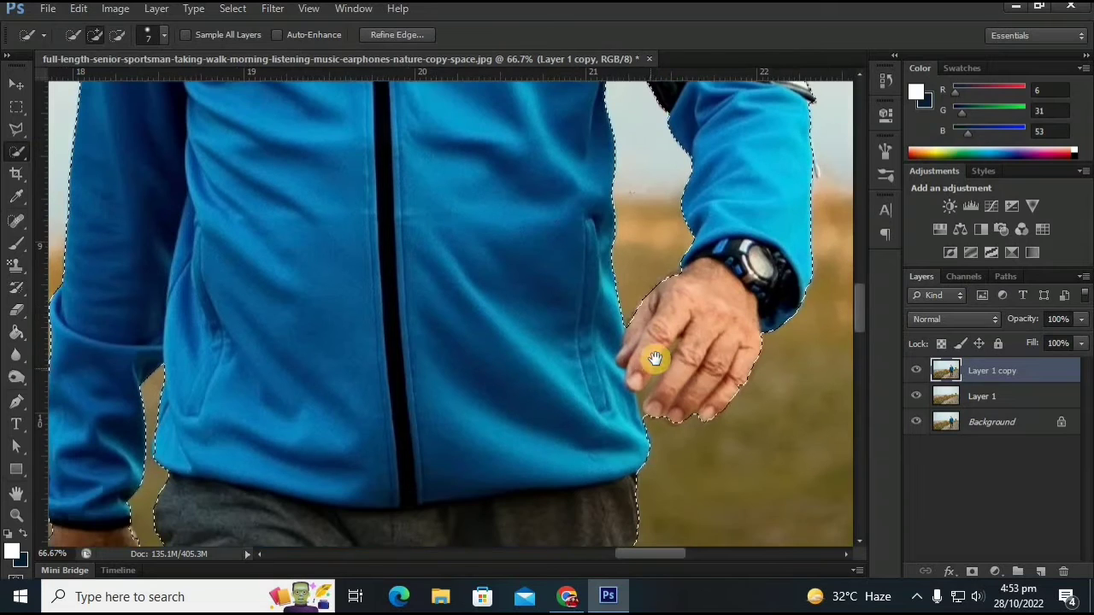
{"action": "key", "text": "alt"}
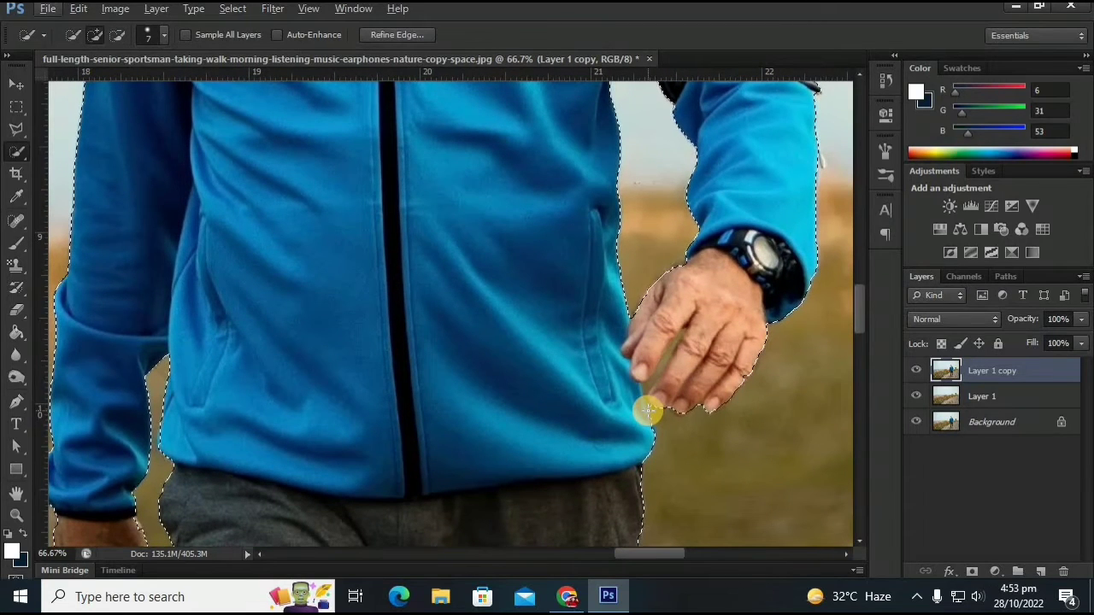
{"action": "left_click", "coordinate": [658, 363]}
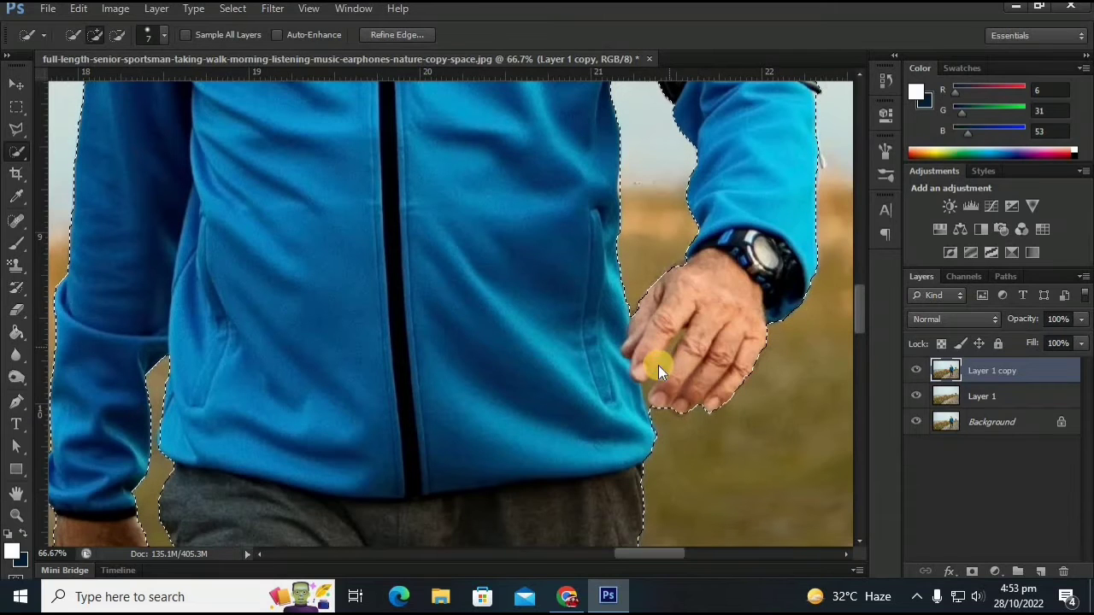
{"action": "mouse_move", "coordinate": [653, 373]}
{"action": "left_mouse_down"}
{"action": "mouse_move", "coordinate": [648, 411]}
{"action": "mouse_move", "coordinate": [659, 364]}
{"action": "mouse_move", "coordinate": [652, 390]}
{"action": "mouse_move", "coordinate": [664, 423]}
{"action": "left_mouse_up"}
{"action": "key", "text": "alt"}
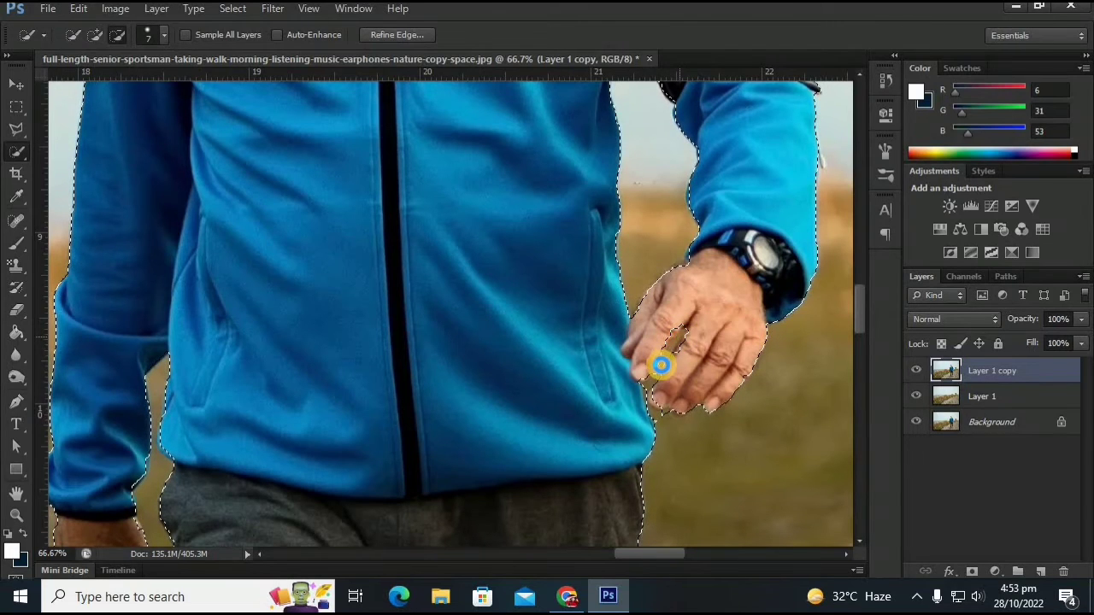
{"action": "left_click", "coordinate": [661, 365], "text": "alt"}
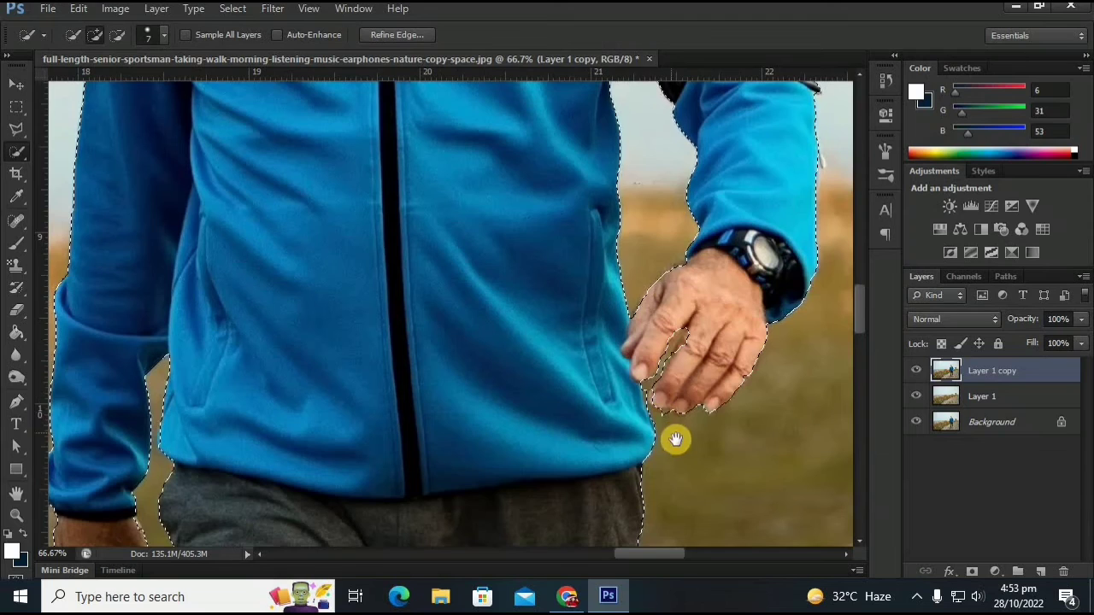
Scroll and zoom out to 8.33% so the whole photo with the selected man shows.
{"action": "scroll", "coordinate": [655, 324], "scroll_direction": "down", "scroll_amount": 5}
{"action": "scroll", "coordinate": [674, 305], "scroll_direction": "down", "scroll_amount": 3}
{"action": "scroll", "coordinate": [671, 353], "scroll_direction": "down", "scroll_amount": 1}
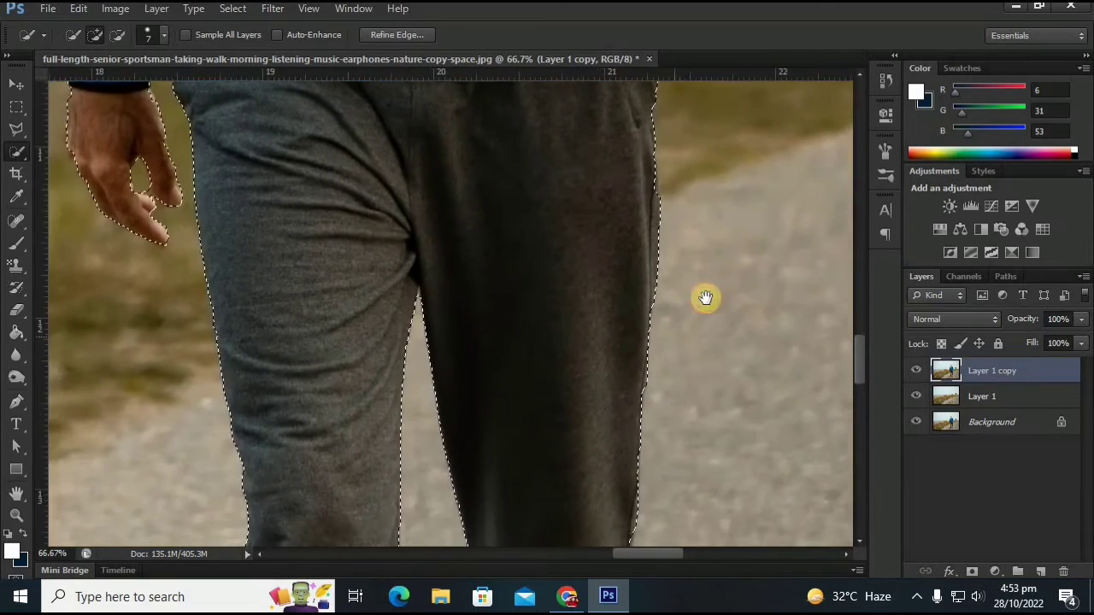
{"action": "scroll", "coordinate": [705, 296], "scroll_direction": "down", "scroll_amount": 3}
{"action": "scroll", "coordinate": [407, 396], "scroll_direction": "left", "scroll_amount": 5}
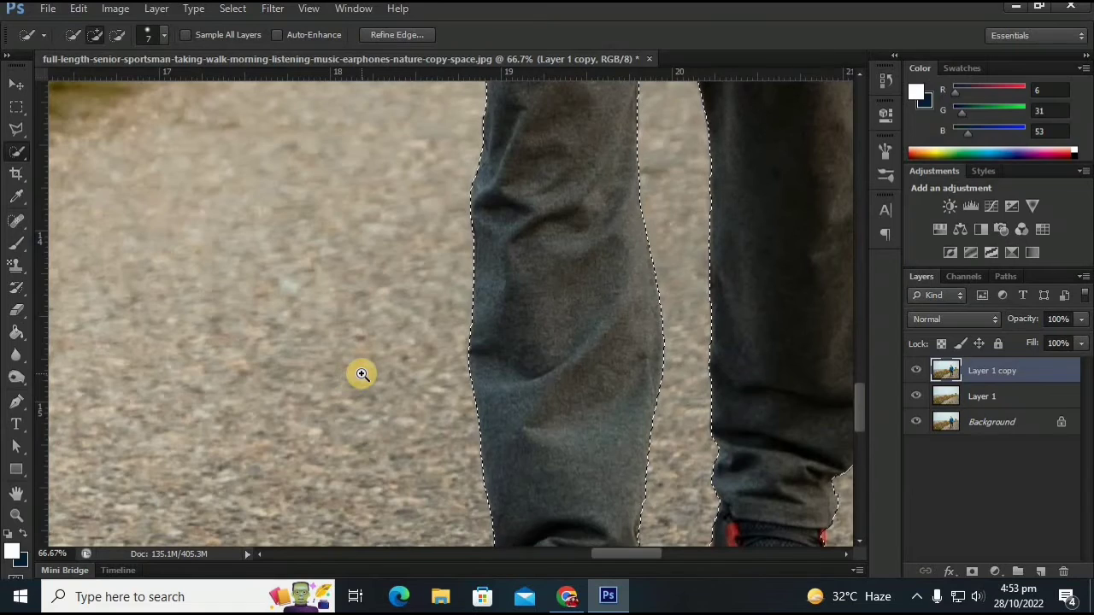
{"action": "key", "text": "z"}
{"action": "left_click", "coordinate": [361, 373], "text": "alt"}
{"action": "left_click", "coordinate": [362, 373], "text": "alt"}
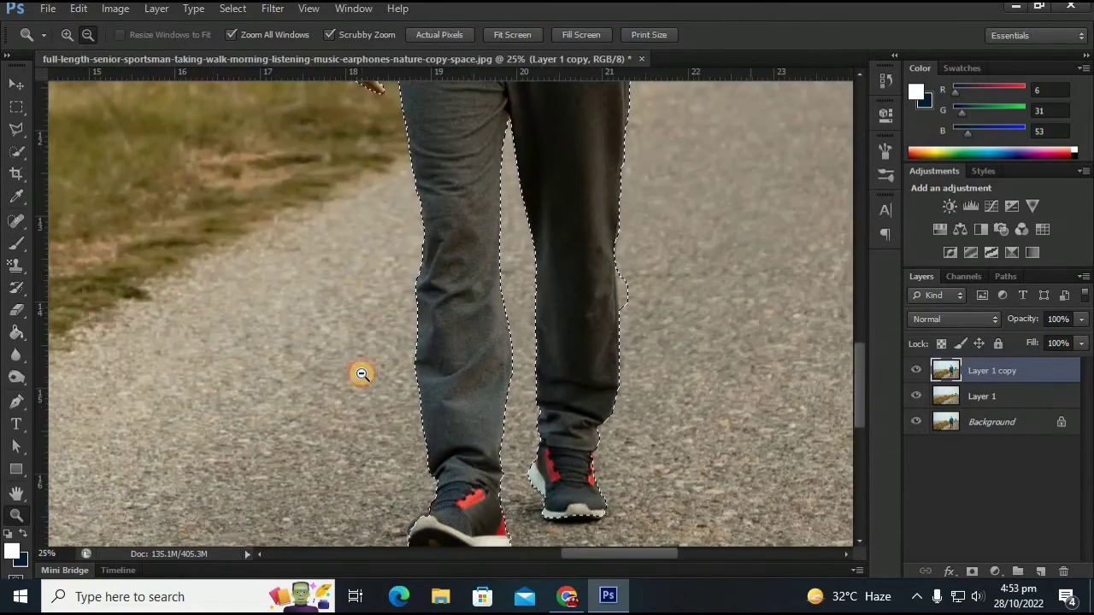
{"action": "left_click", "coordinate": [366, 365], "text": "alt"}
{"action": "left_click", "coordinate": [415, 254], "text": "alt"}
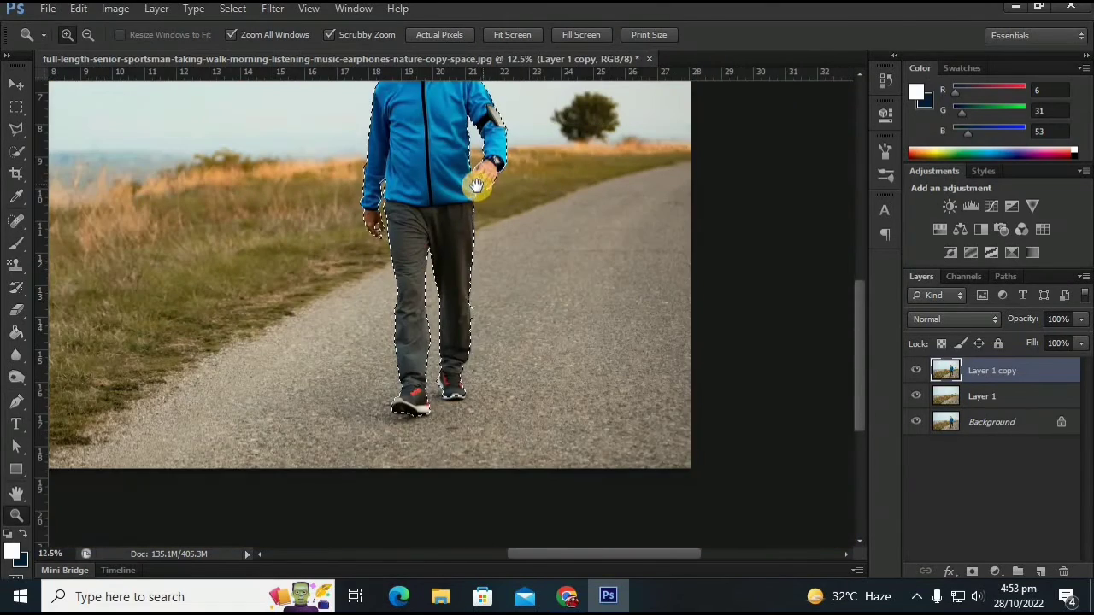
{"action": "left_click_drag", "start_coordinate": [476, 186], "coordinate": [502, 289]}
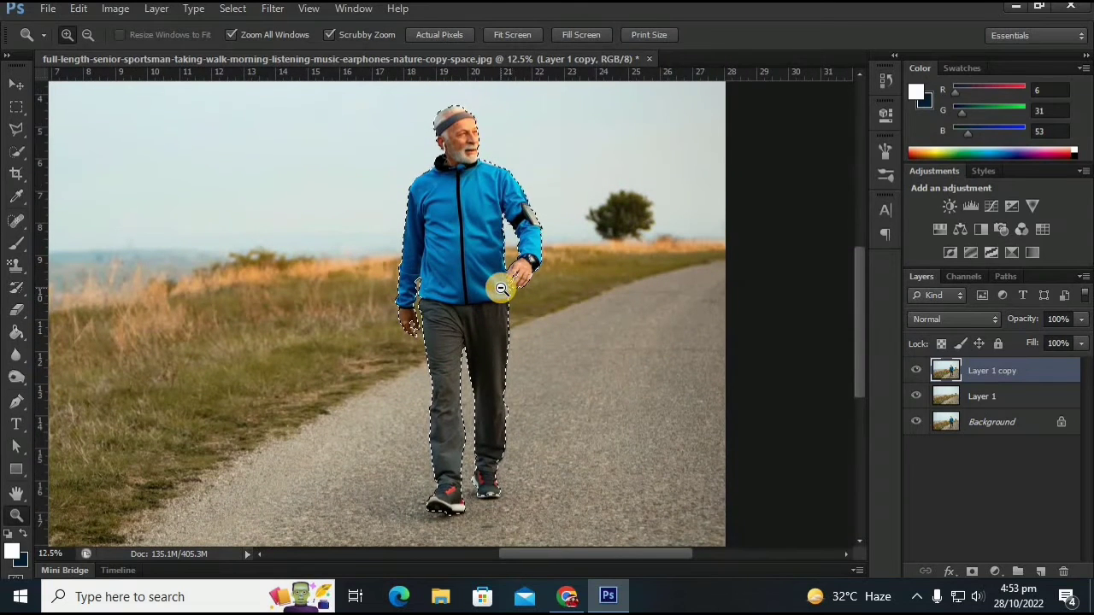
{"action": "left_click", "coordinate": [501, 289], "text": "alt"}
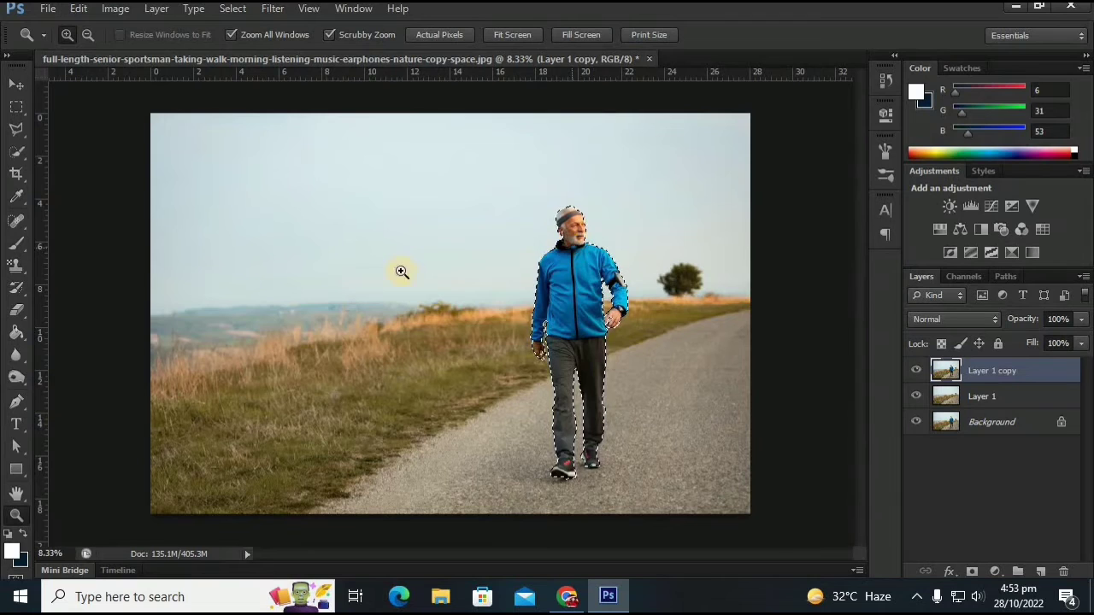
{"action": "left_click", "coordinate": [17, 84]}
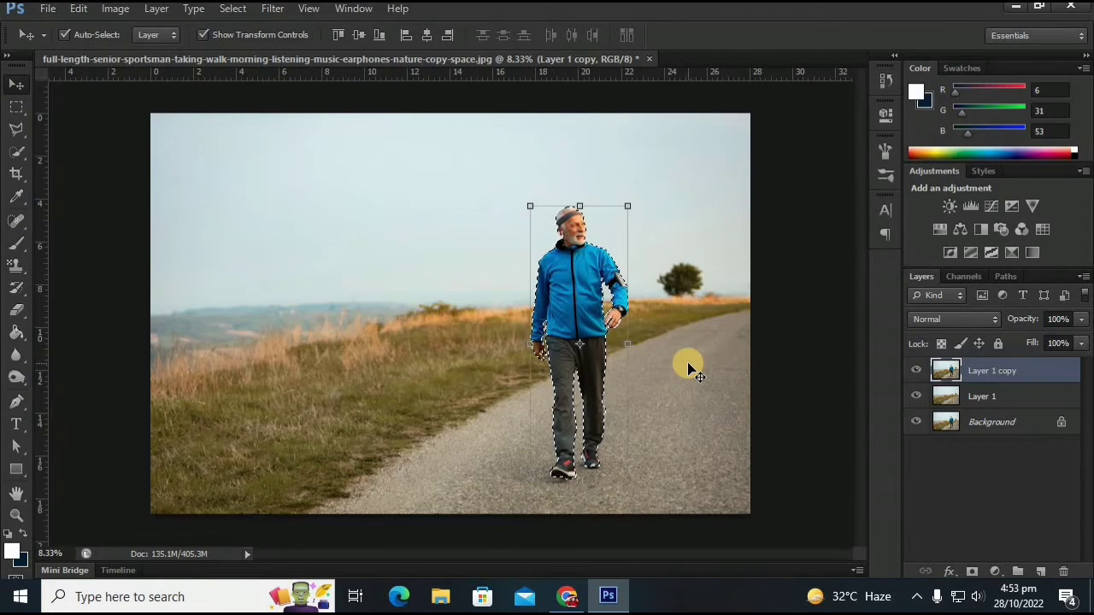
Copy the selected man to Layer 2, check it via eye icons, and delete Layer 1 copy.
{"action": "key", "text": "ctrl+j"}
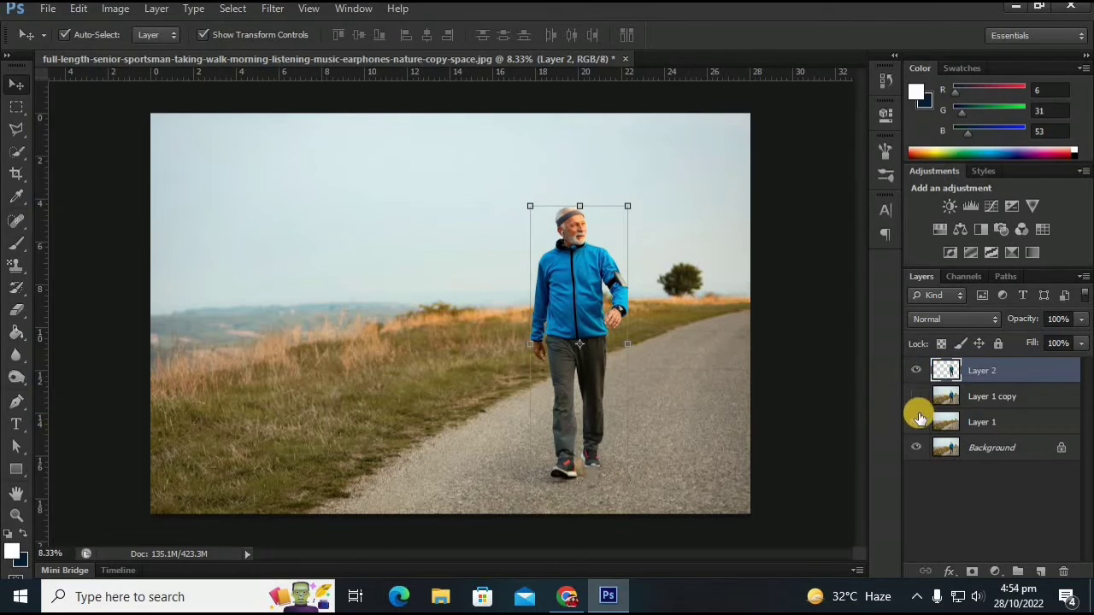
{"action": "left_click_drag", "start_coordinate": [917, 389], "coordinate": [915, 445]}
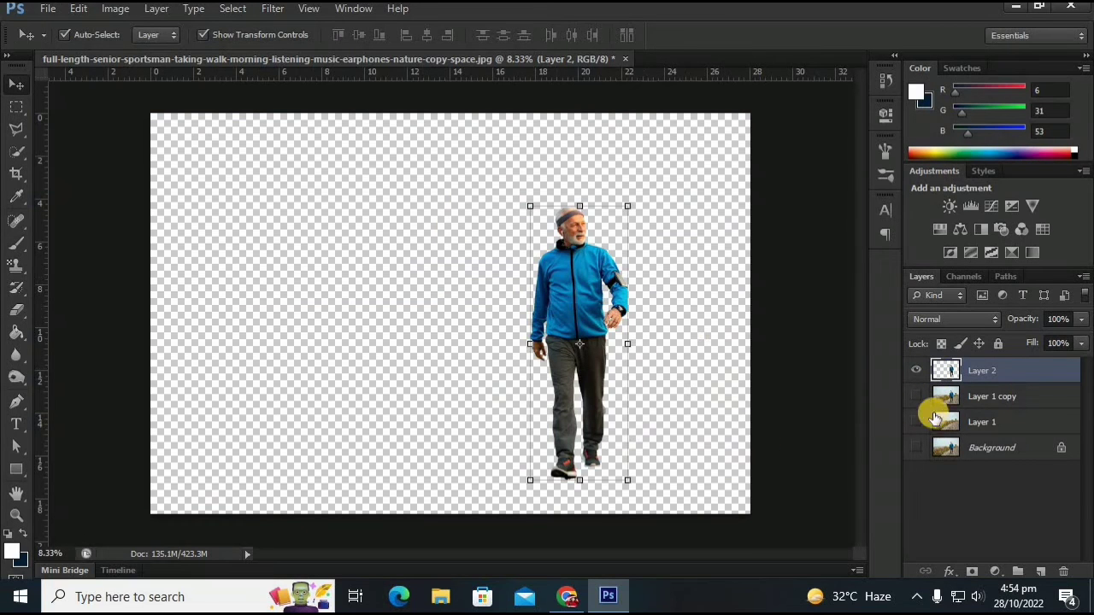
{"action": "left_click_drag", "start_coordinate": [917, 395], "coordinate": [915, 447]}
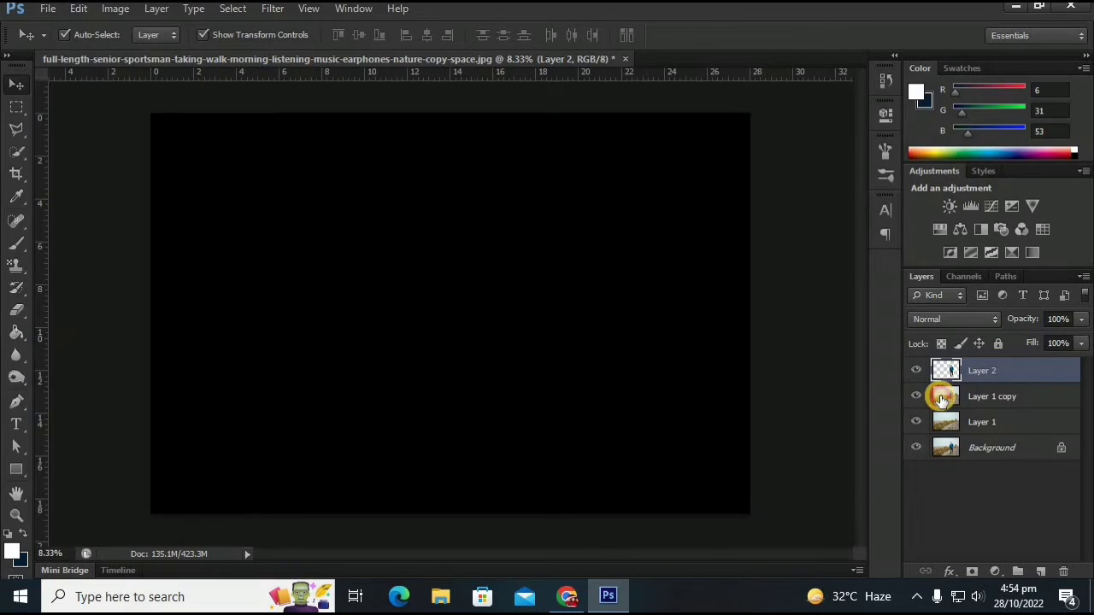
{"action": "left_click", "coordinate": [943, 399]}
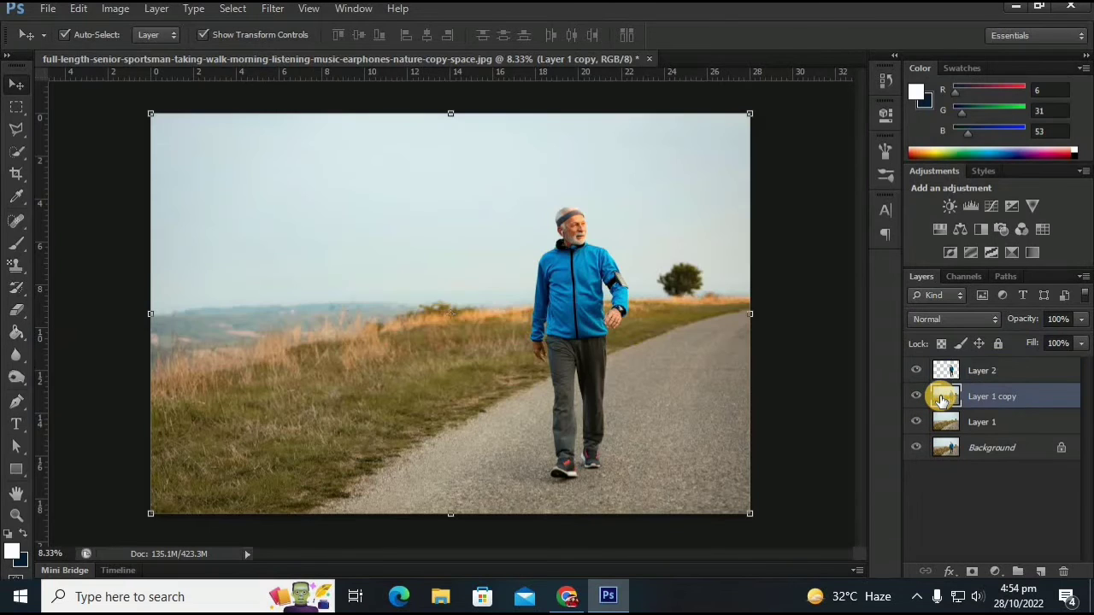
{"action": "key", "text": "Delete"}
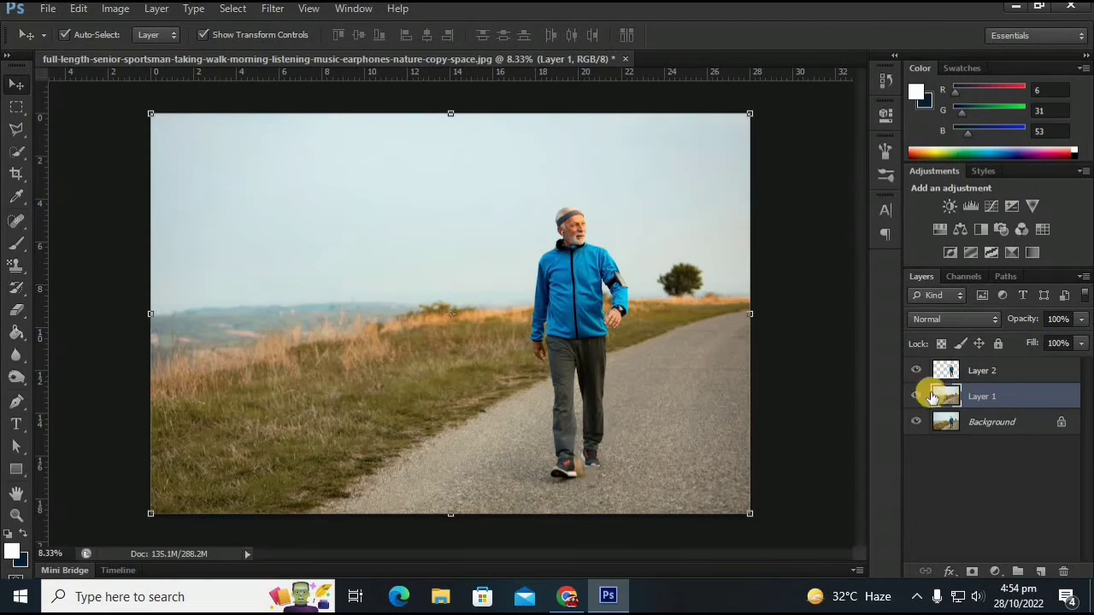
Open Filter > Blur > Gaussian Blur on Layer 1 and zoom out its preview.
{"action": "left_click", "coordinate": [274, 10]}
{"action": "mouse_move", "coordinate": [281, 181]}
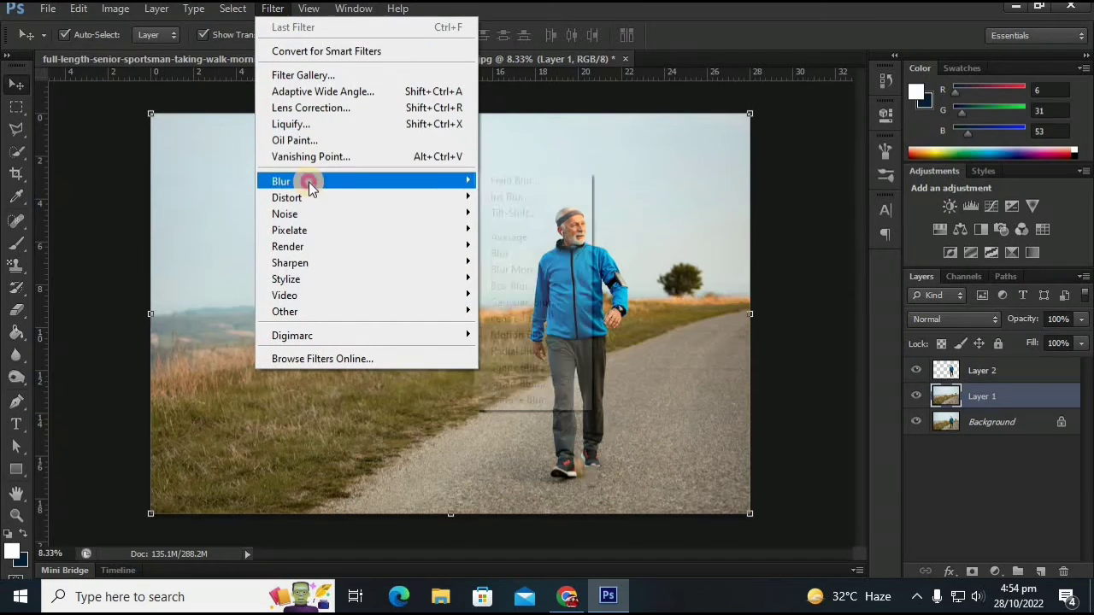
{"action": "left_click", "coordinate": [518, 303]}
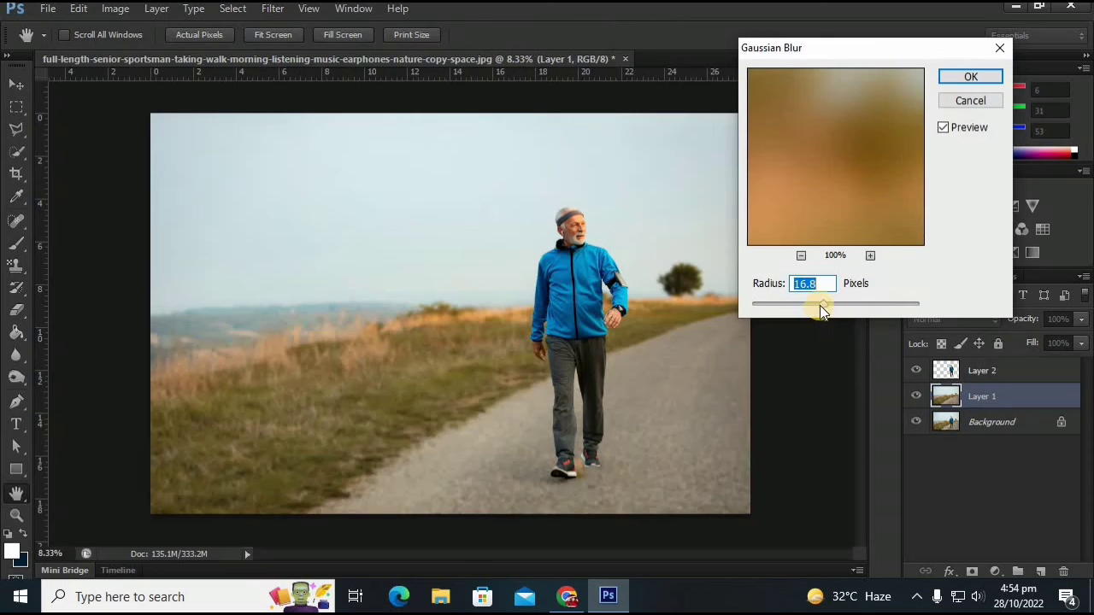
{"action": "left_click_drag", "start_coordinate": [819, 305], "coordinate": [801, 305]}
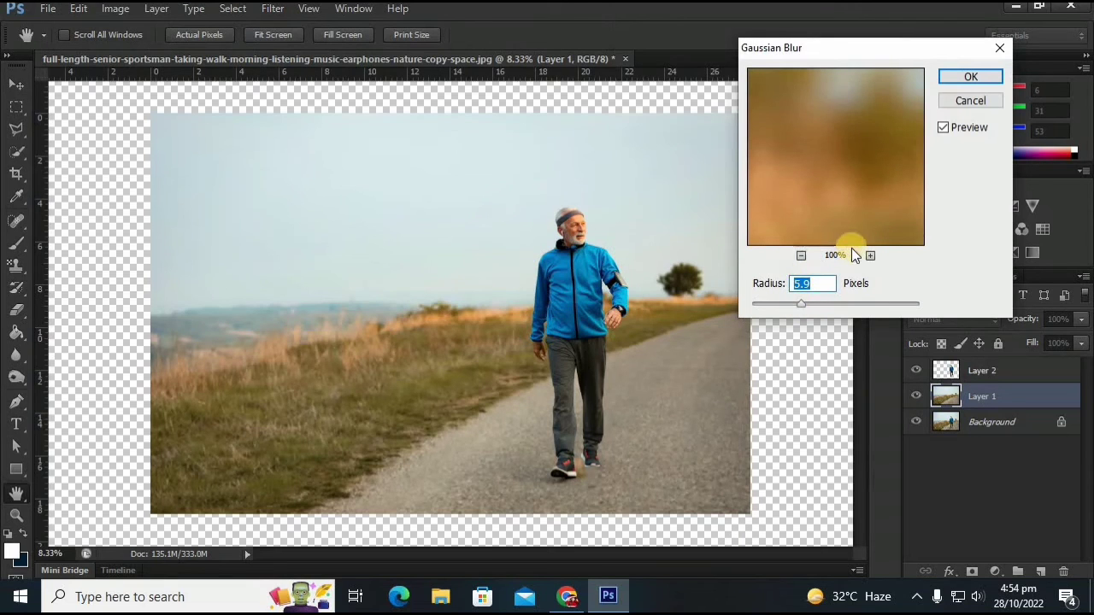
{"action": "left_click", "coordinate": [800, 255]}
{"action": "left_click", "coordinate": [801, 254]}
{"action": "left_click", "coordinate": [801, 255]}
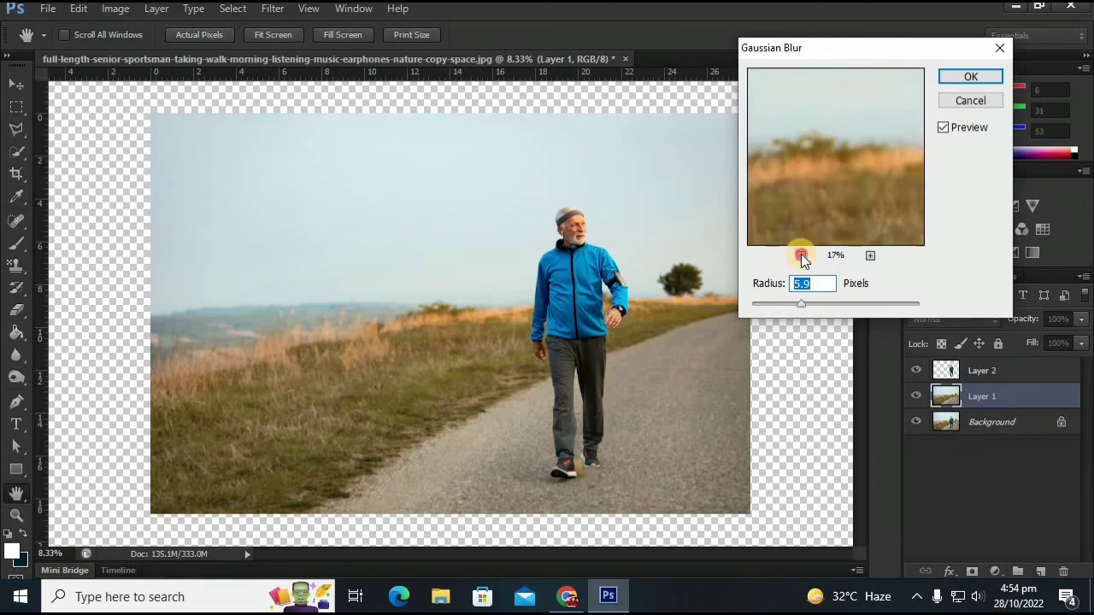
{"action": "left_click", "coordinate": [801, 255]}
{"action": "left_click", "coordinate": [801, 255]}
{"action": "left_click", "coordinate": [802, 254]}
{"action": "left_click", "coordinate": [802, 255]}
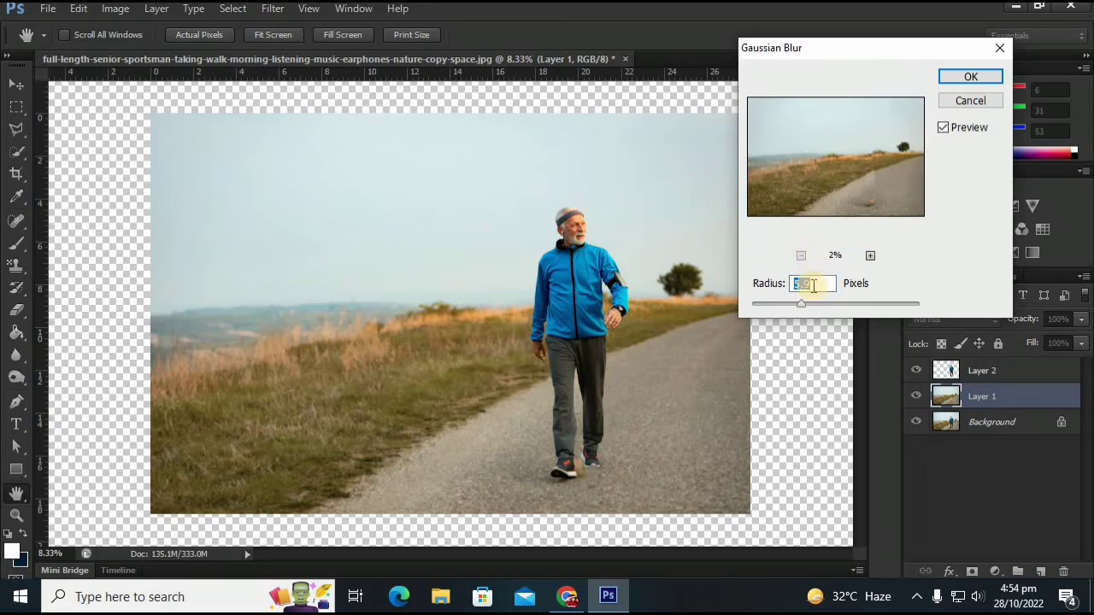
Set the Gaussian Blur radius to about 41.5 pixels and apply it.
{"action": "left_click_drag", "start_coordinate": [792, 306], "coordinate": [848, 304]}
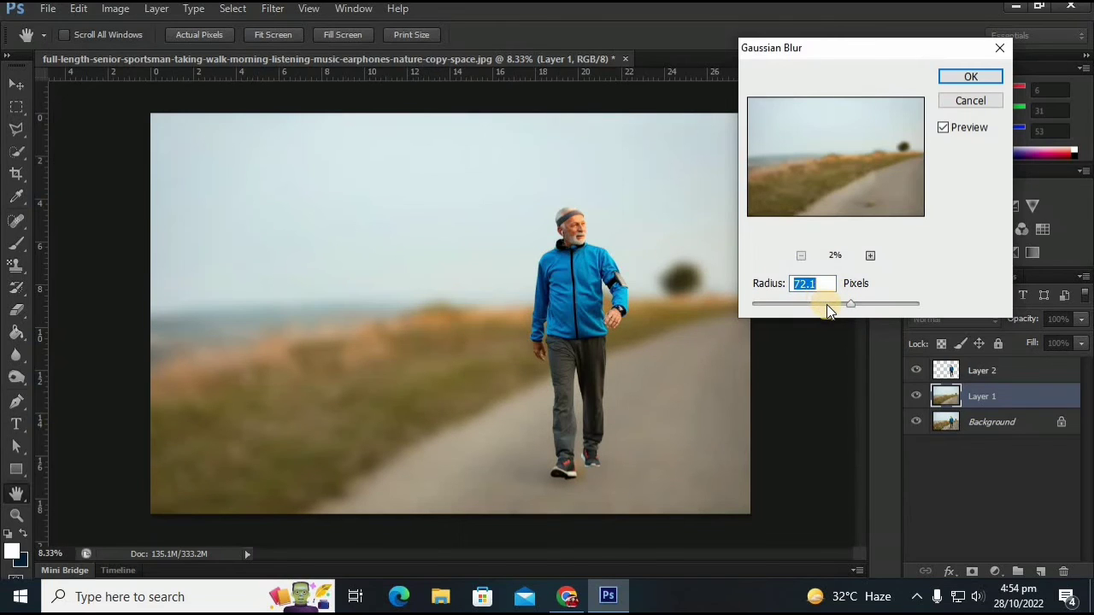
{"action": "left_click", "coordinate": [826, 304]}
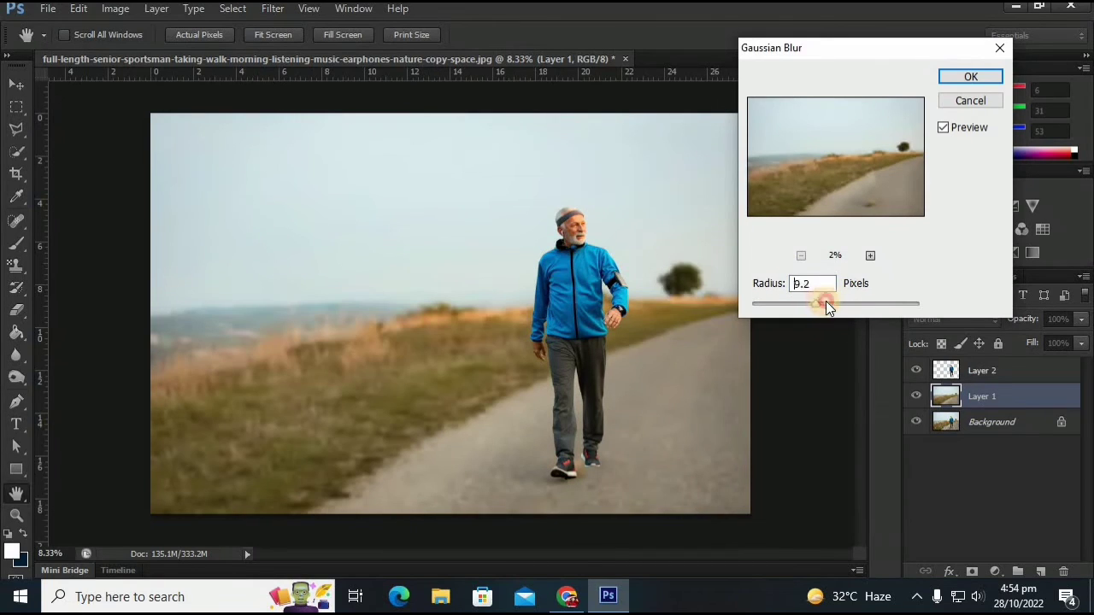
{"action": "left_click_drag", "start_coordinate": [827, 304], "coordinate": [841, 306]}
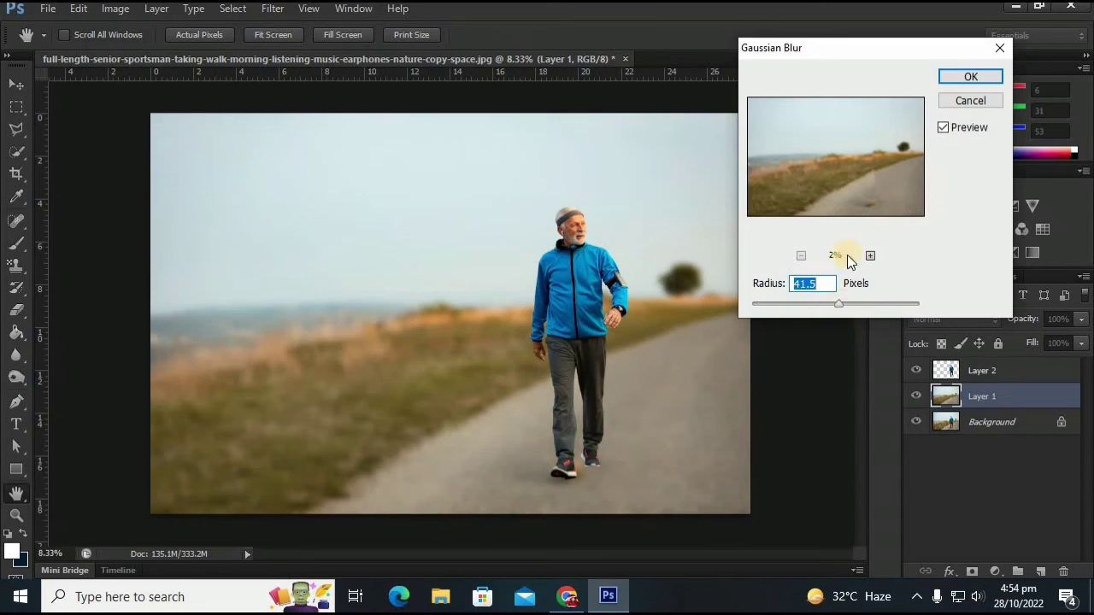
{"action": "left_click", "coordinate": [954, 79]}
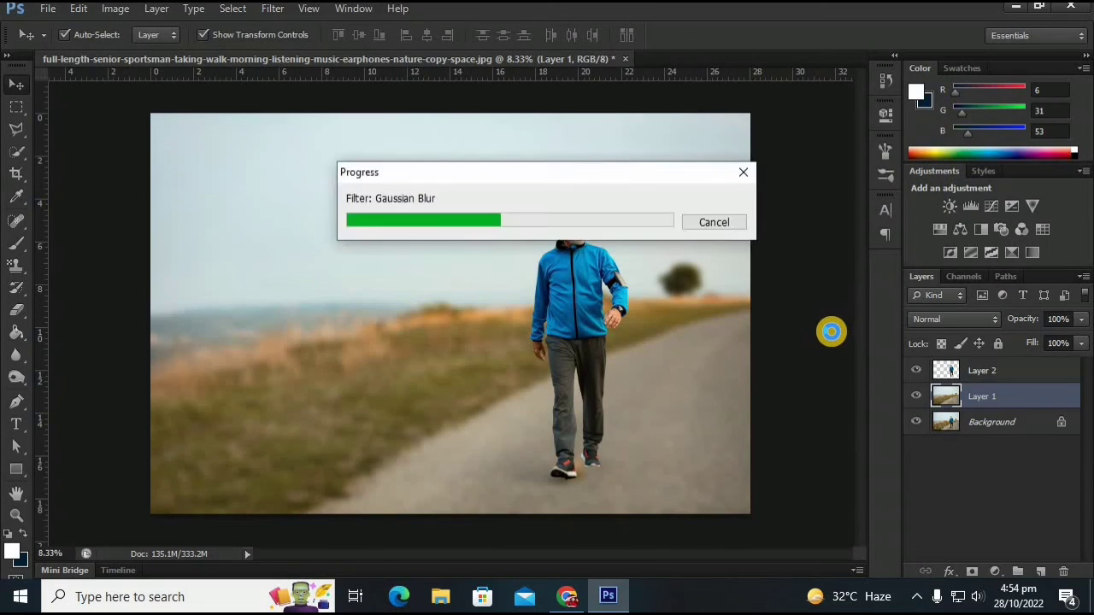
{"action": "left_click", "coordinate": [917, 396]}
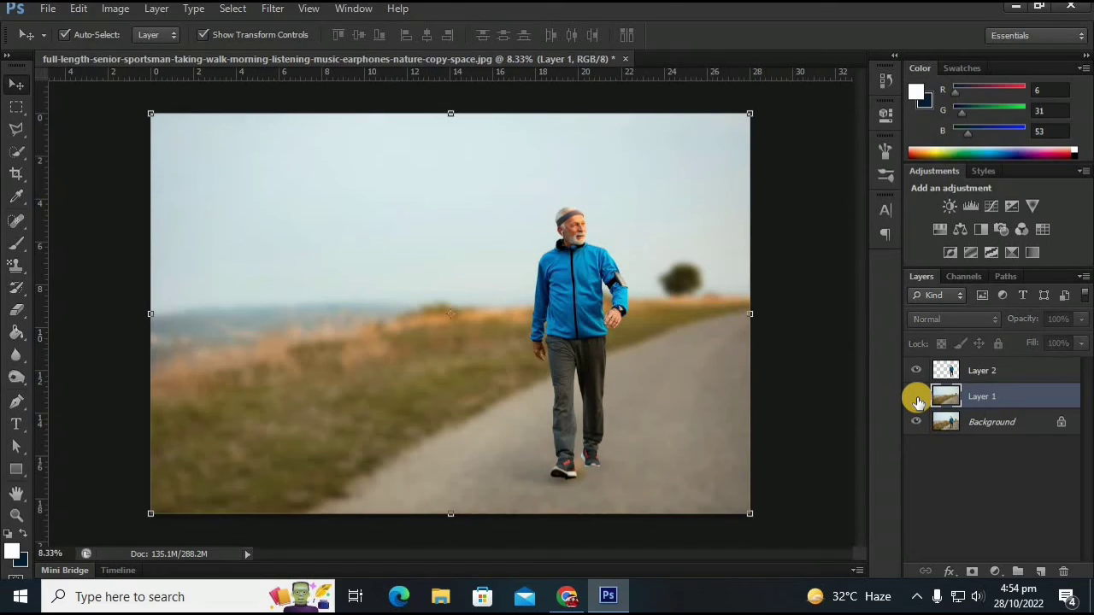
{"action": "left_click", "coordinate": [916, 397]}
{"action": "left_click", "coordinate": [916, 398]}
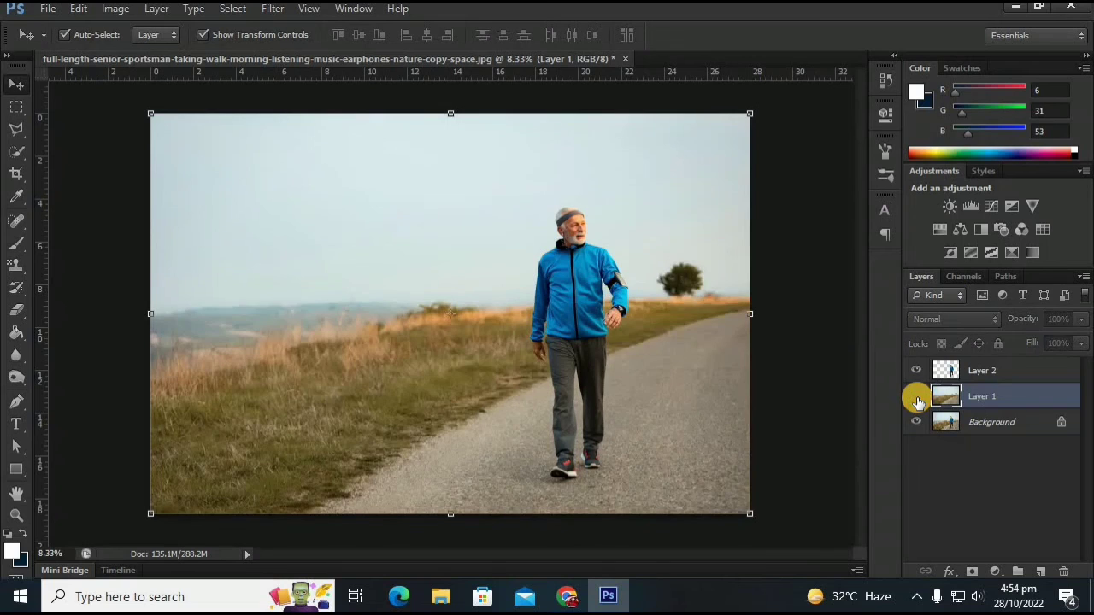
{"action": "left_click", "coordinate": [916, 397]}
{"action": "left_click", "coordinate": [916, 398]}
{"action": "left_click", "coordinate": [917, 398]}
{"action": "left_click", "coordinate": [916, 397]}
{"action": "left_click", "coordinate": [916, 397]}
{"action": "left_click", "coordinate": [917, 397]}
{"action": "left_click", "coordinate": [916, 397]}
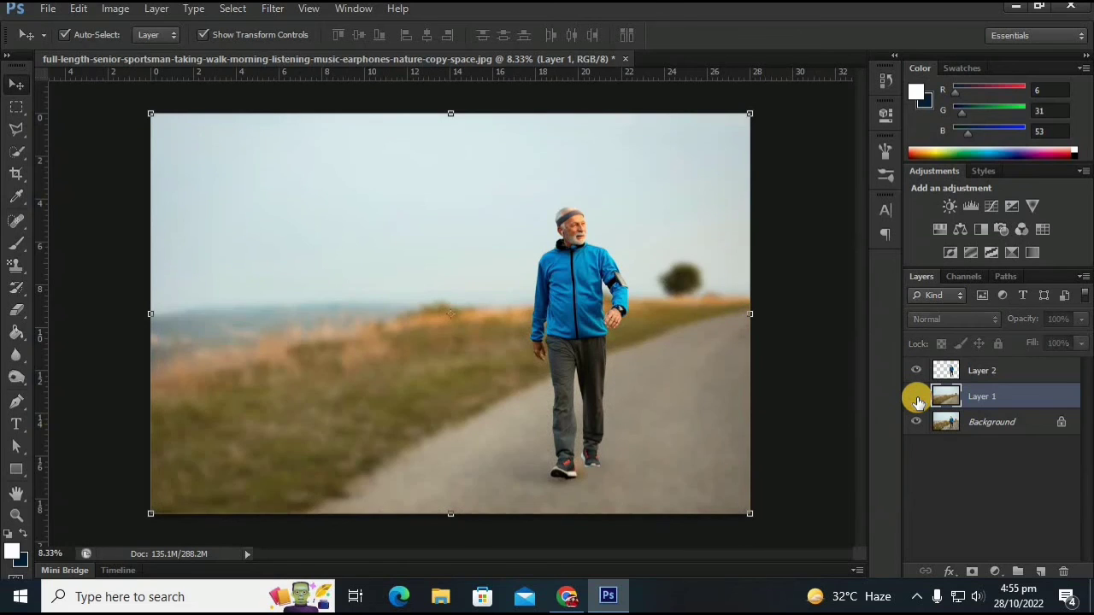
{"action": "left_click", "coordinate": [916, 398]}
{"action": "left_click", "coordinate": [917, 397]}
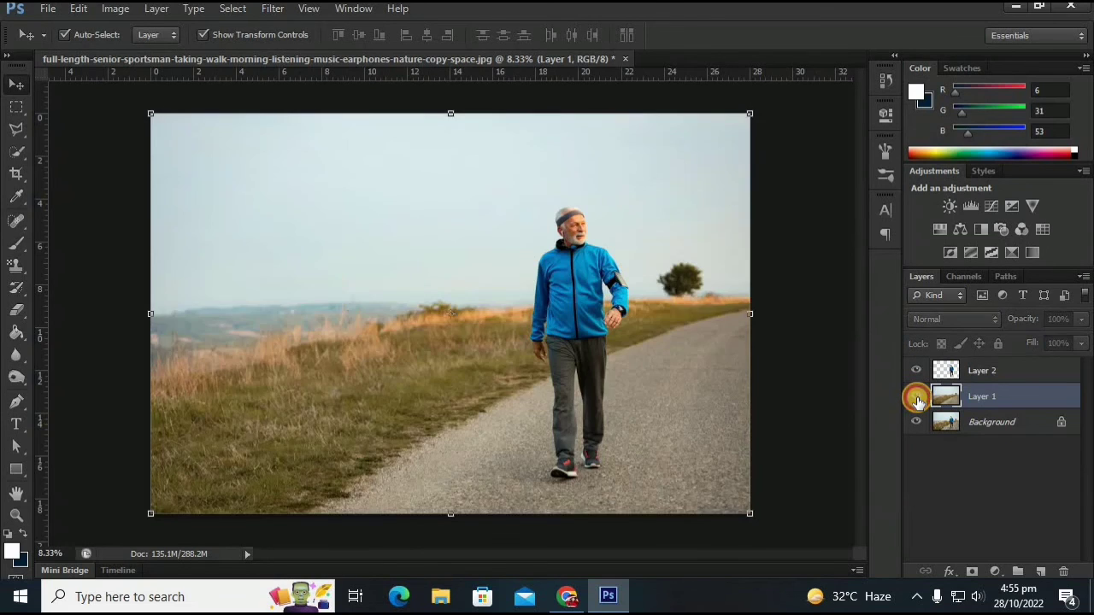
{"action": "left_click", "coordinate": [917, 397]}
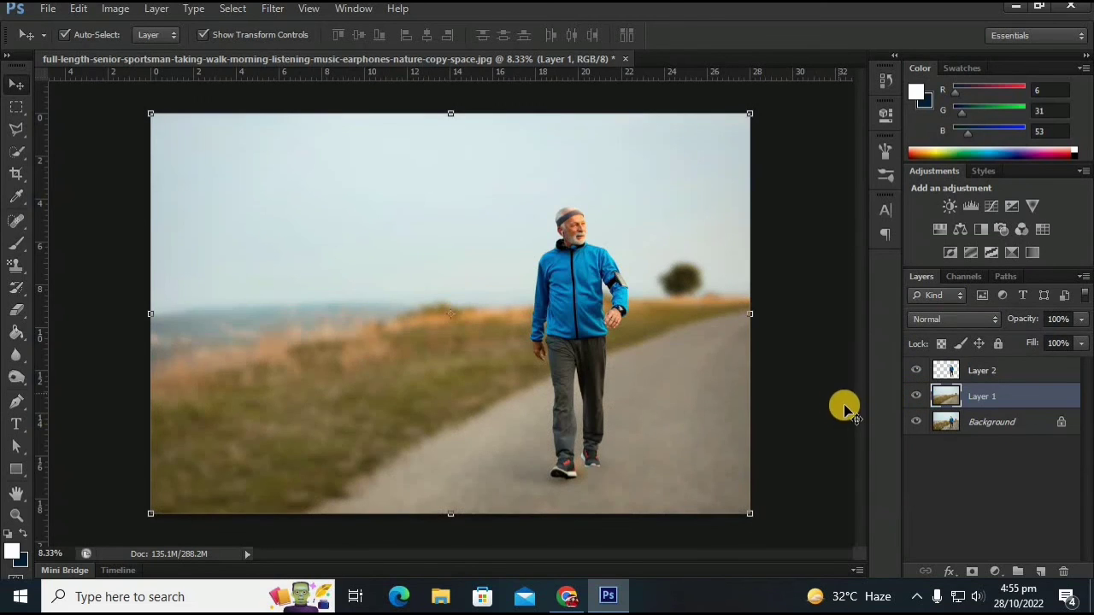